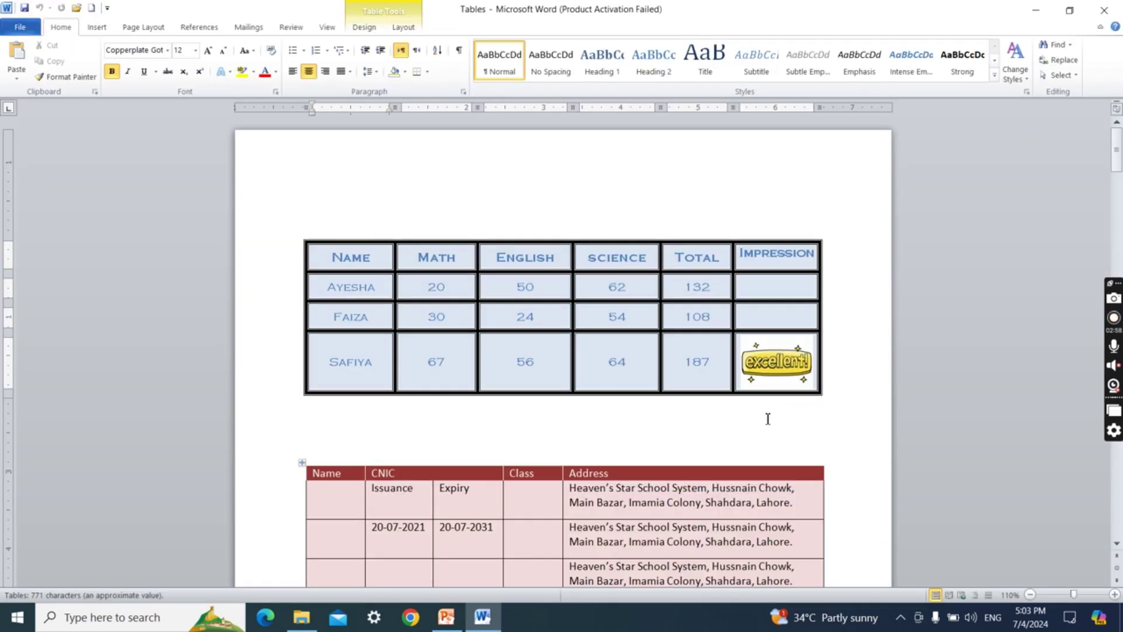
- Enlarge the whole Name and CNIC table on page 2 proportionally, making all its rows and columns bigger
{"action": "scroll", "coordinate": [768, 418], "scroll_direction": "down", "scroll_amount": 20}
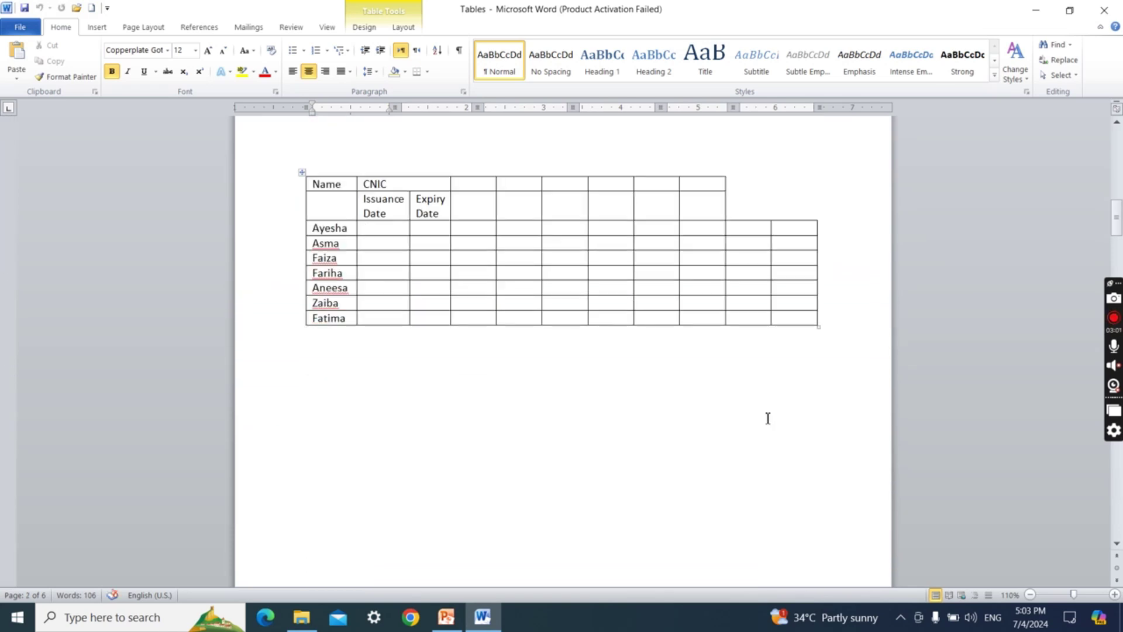
{"action": "scroll", "coordinate": [768, 418], "scroll_direction": "up", "scroll_amount": 1}
{"action": "scroll", "coordinate": [768, 417], "scroll_direction": "down", "scroll_amount": 5}
{"action": "scroll", "coordinate": [768, 418], "scroll_direction": "up", "scroll_amount": 5}
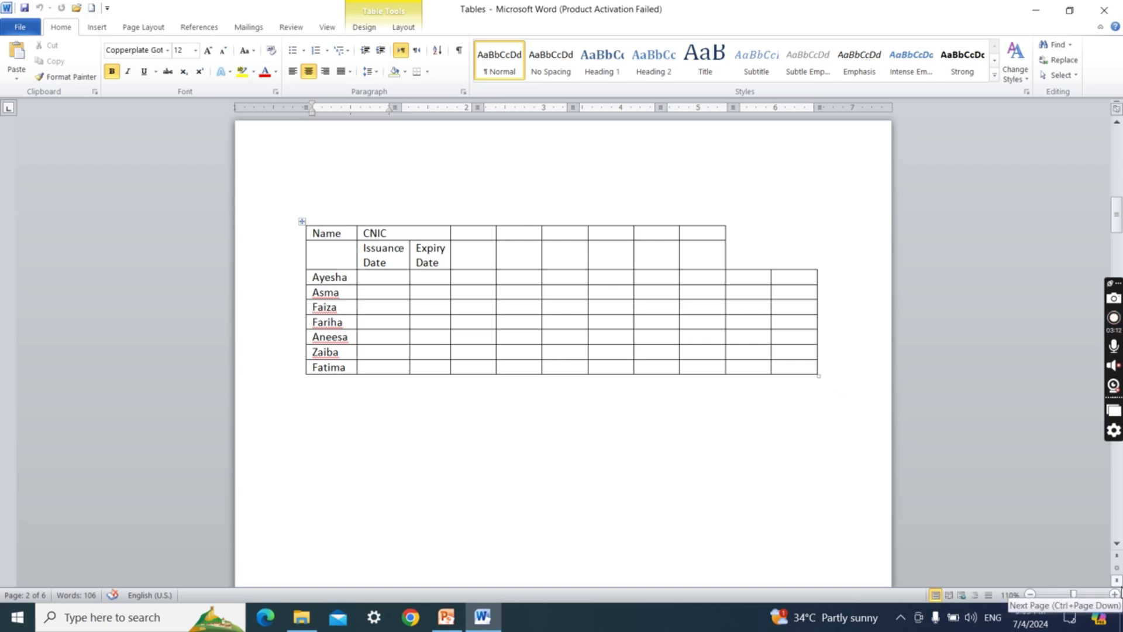
{"action": "left_click", "coordinate": [1115, 595]}
{"action": "left_click", "coordinate": [1115, 594]}
{"action": "left_click", "coordinate": [1115, 594]}
{"action": "left_click", "coordinate": [1116, 594]}
{"action": "left_click", "coordinate": [1115, 594]}
{"action": "left_click", "coordinate": [1115, 594]}
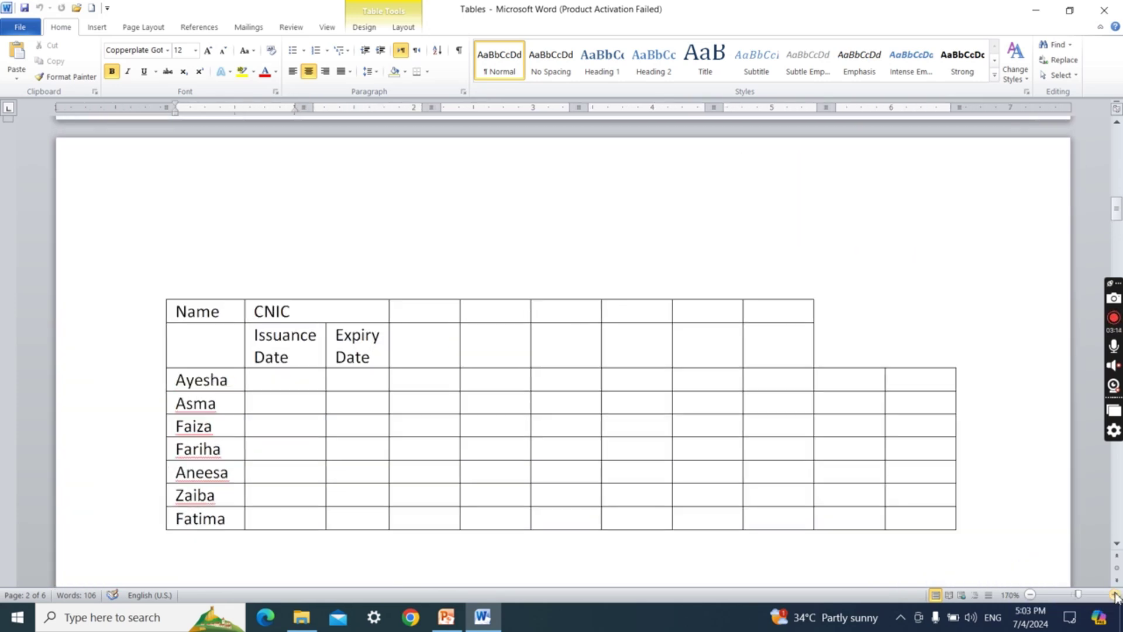
{"action": "left_click", "coordinate": [1115, 594]}
{"action": "left_click", "coordinate": [1116, 595]}
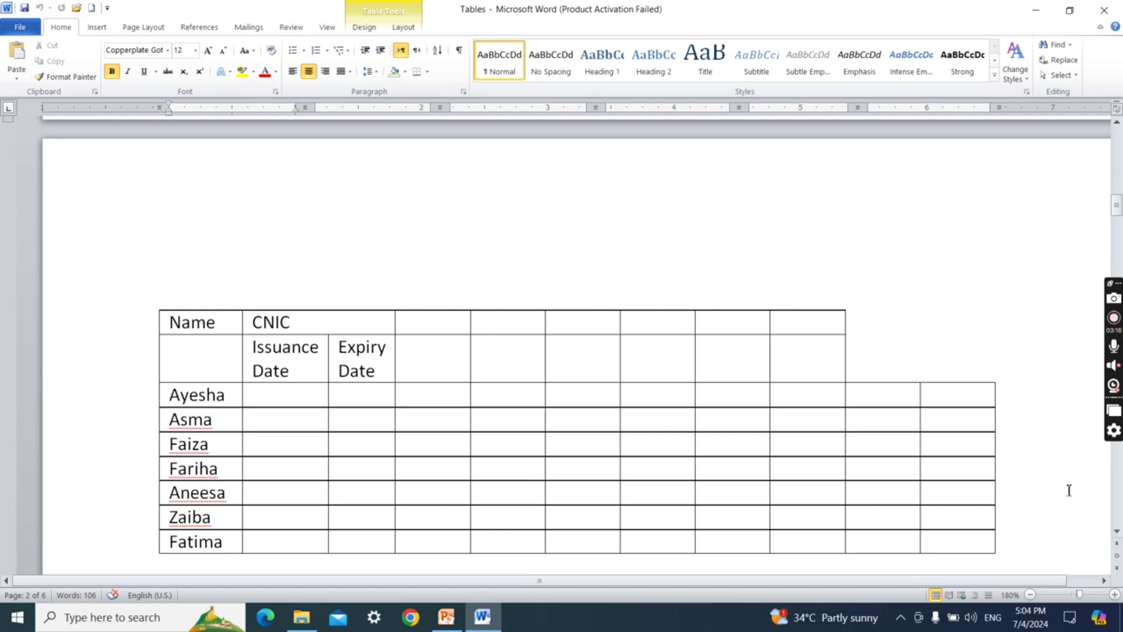
{"action": "scroll", "coordinate": [1020, 472], "scroll_direction": "down", "scroll_amount": 1}
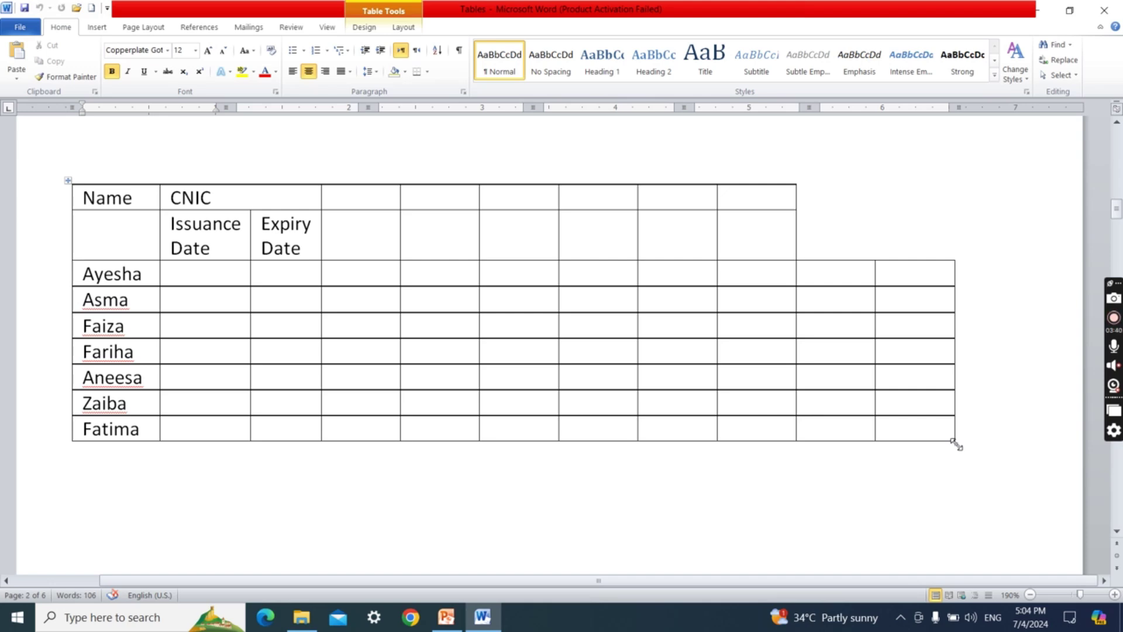
{"action": "left_click_drag", "start_coordinate": [956, 446], "coordinate": [993, 490]}
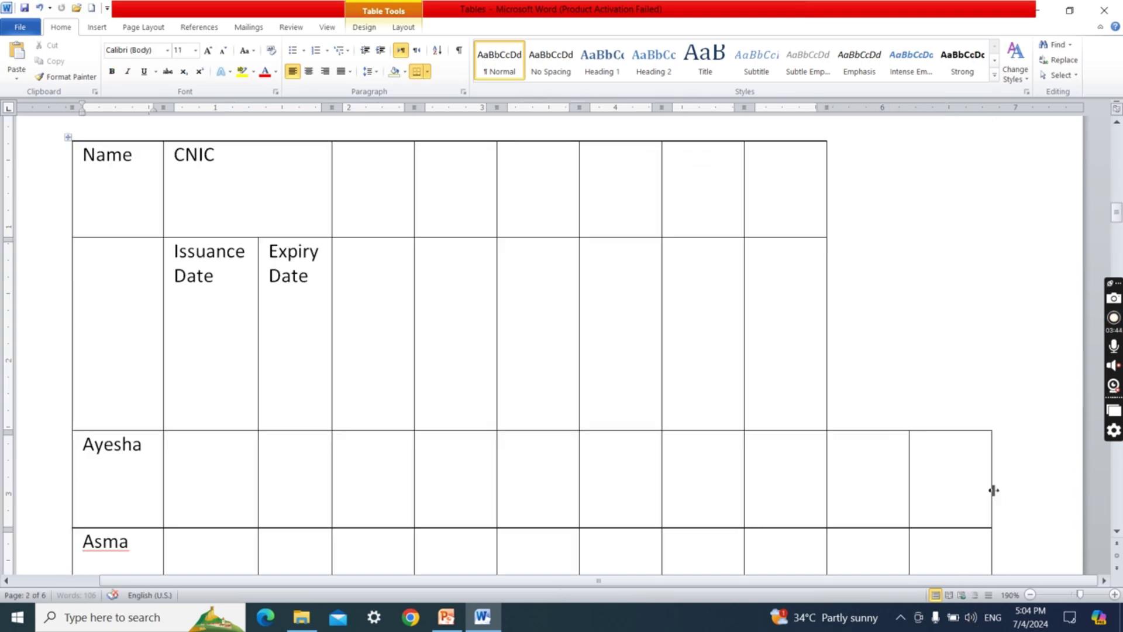
- Examine how the enlarged Name and CNIC table spreads over the page, from its header rows to its last row
{"action": "scroll", "coordinate": [1021, 459], "scroll_direction": "up", "scroll_amount": 4}
{"action": "scroll", "coordinate": [1022, 461], "scroll_direction": "down", "scroll_amount": 10}
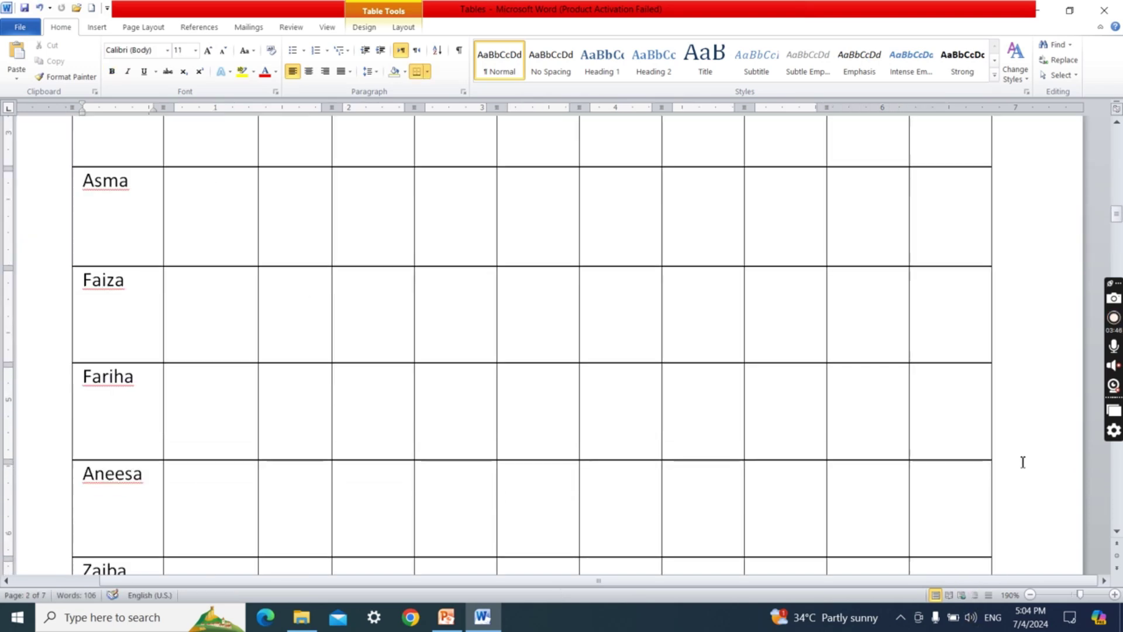
{"action": "scroll", "coordinate": [1022, 462], "scroll_direction": "down", "scroll_amount": 7}
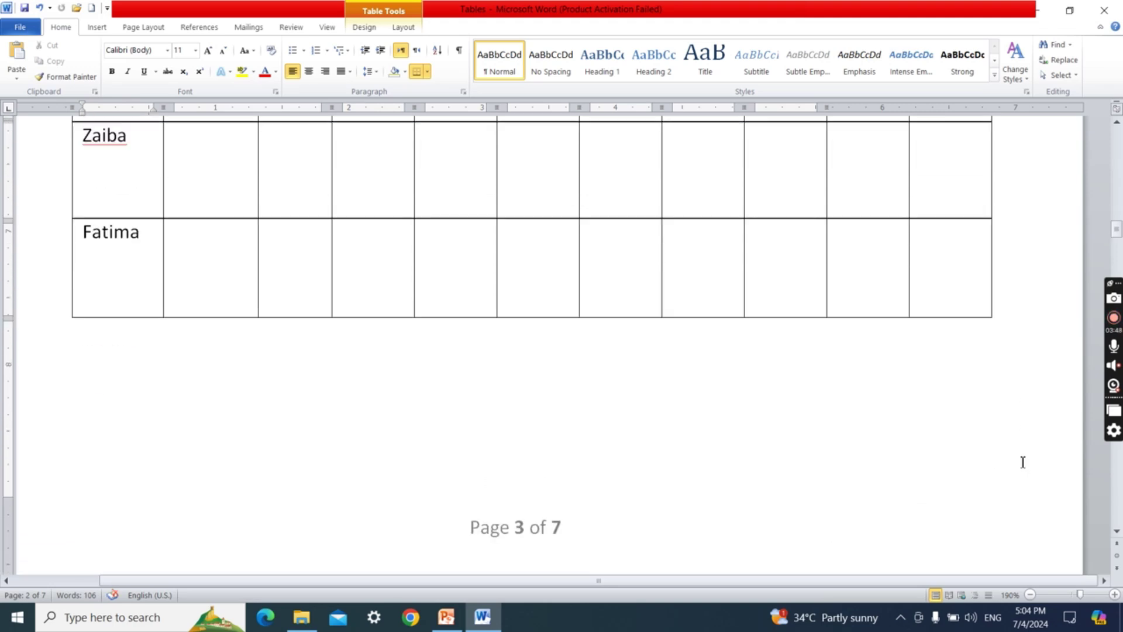
{"action": "scroll", "coordinate": [1024, 460], "scroll_direction": "up", "scroll_amount": 2}
{"action": "left_click", "coordinate": [1031, 594]}
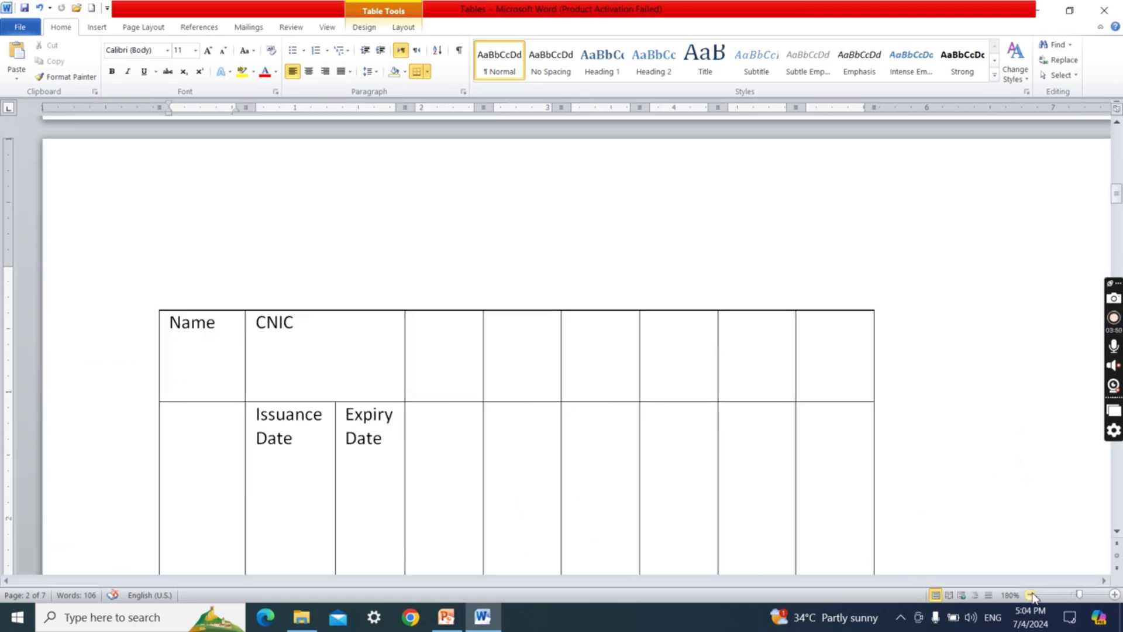
{"action": "double_click", "coordinate": [1031, 595]}
{"action": "double_click", "coordinate": [1031, 594]}
{"action": "double_click", "coordinate": [1031, 594]}
{"action": "double_click", "coordinate": [1031, 595]}
{"action": "left_click", "coordinate": [1031, 595]}
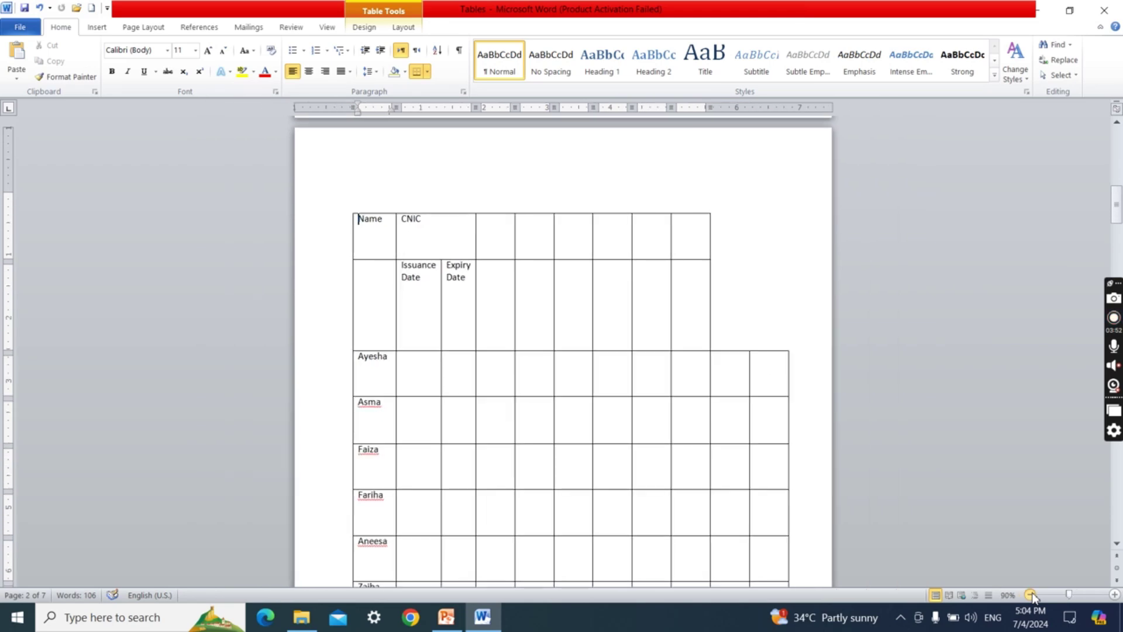
{"action": "double_click", "coordinate": [1031, 595]}
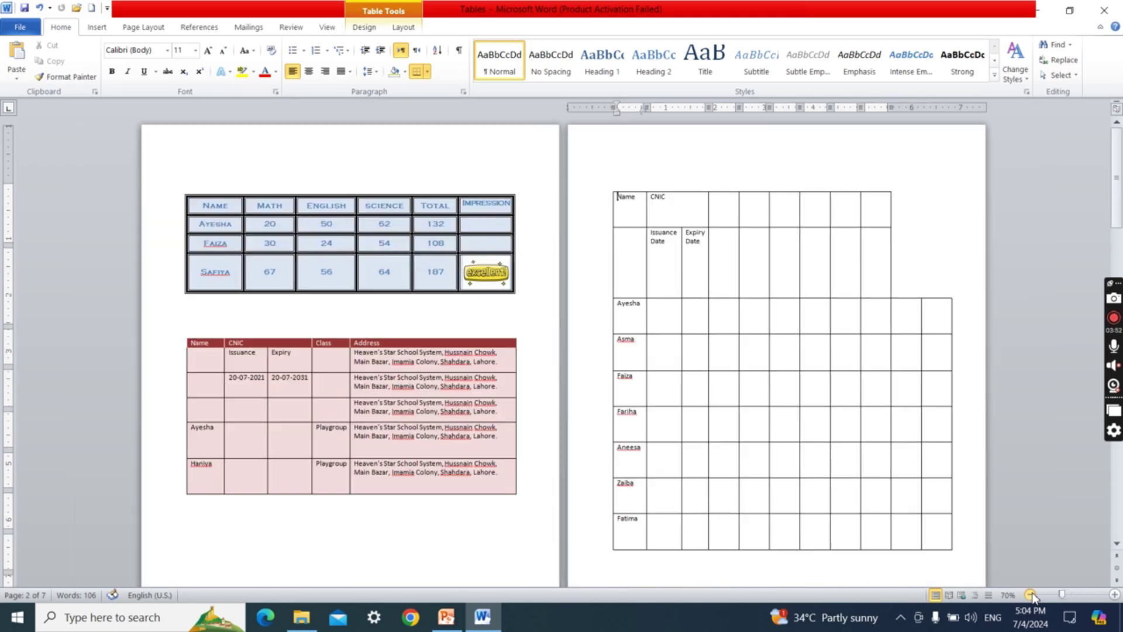
{"action": "left_click", "coordinate": [1115, 594]}
{"action": "left_click", "coordinate": [1114, 594]}
{"action": "left_click", "coordinate": [1115, 594]}
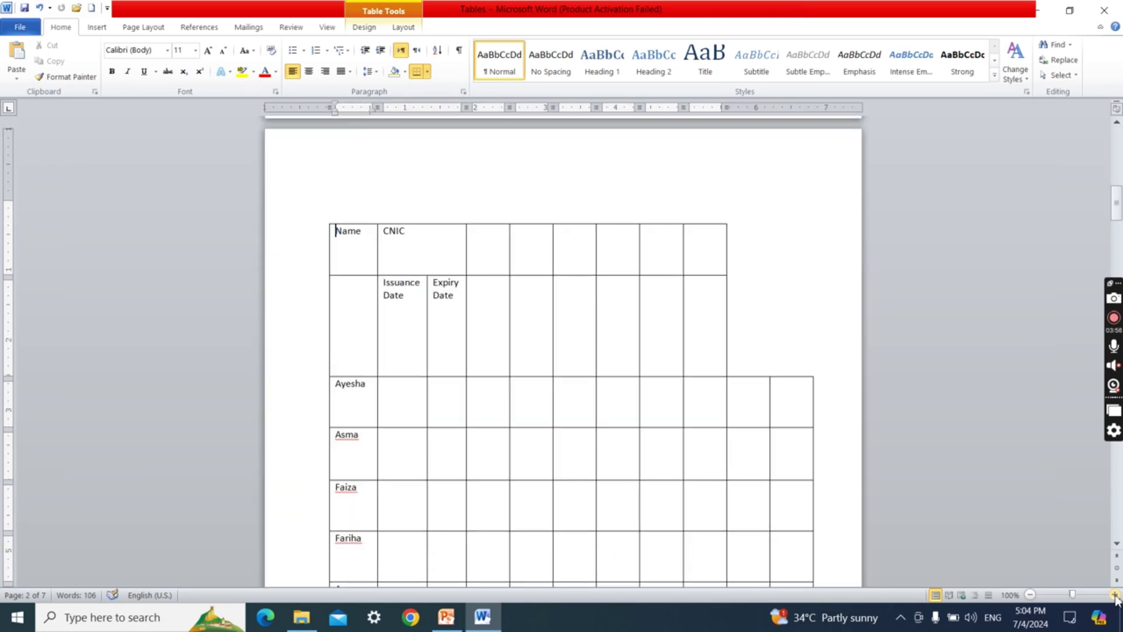
{"action": "scroll", "coordinate": [938, 445], "scroll_direction": "down", "scroll_amount": 3}
{"action": "scroll", "coordinate": [938, 445], "scroll_direction": "down", "scroll_amount": 2}
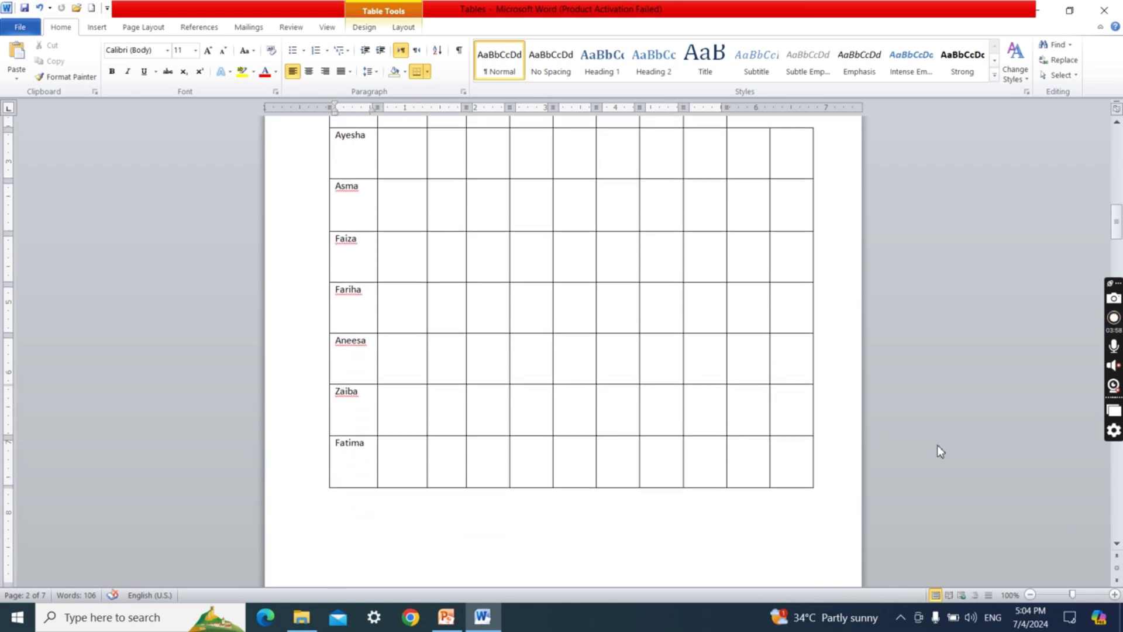
- Undo the enlargement of the Name and CNIC table and deselect it
{"action": "scroll", "coordinate": [938, 444], "scroll_direction": "up", "scroll_amount": 6}
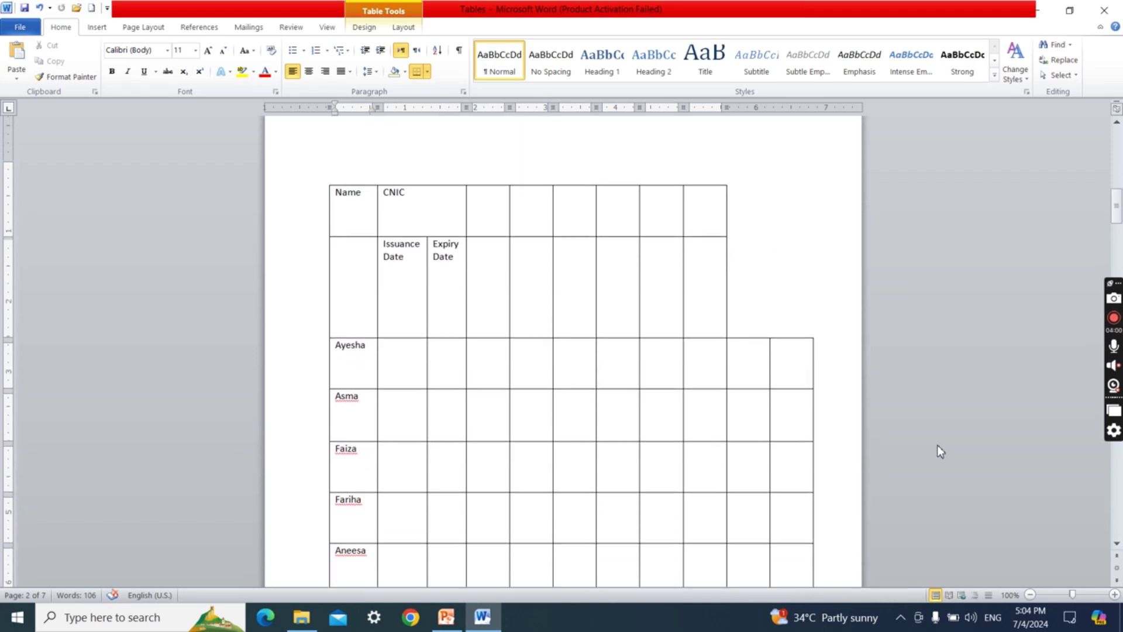
{"action": "key", "text": "ctrl+z"}
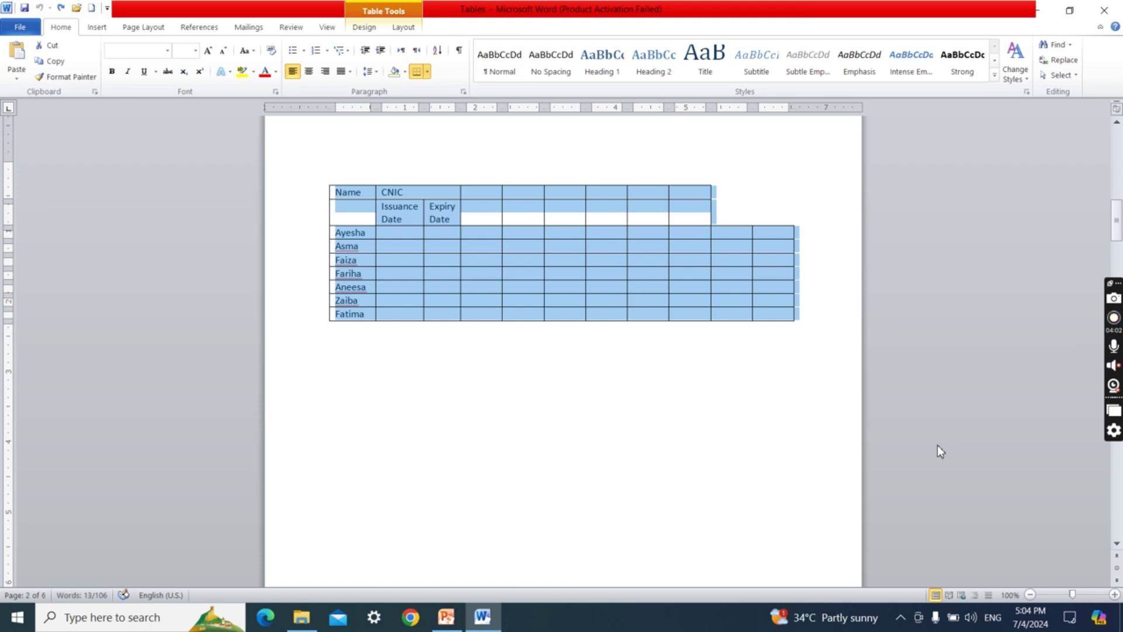
{"action": "left_click", "coordinate": [820, 406]}
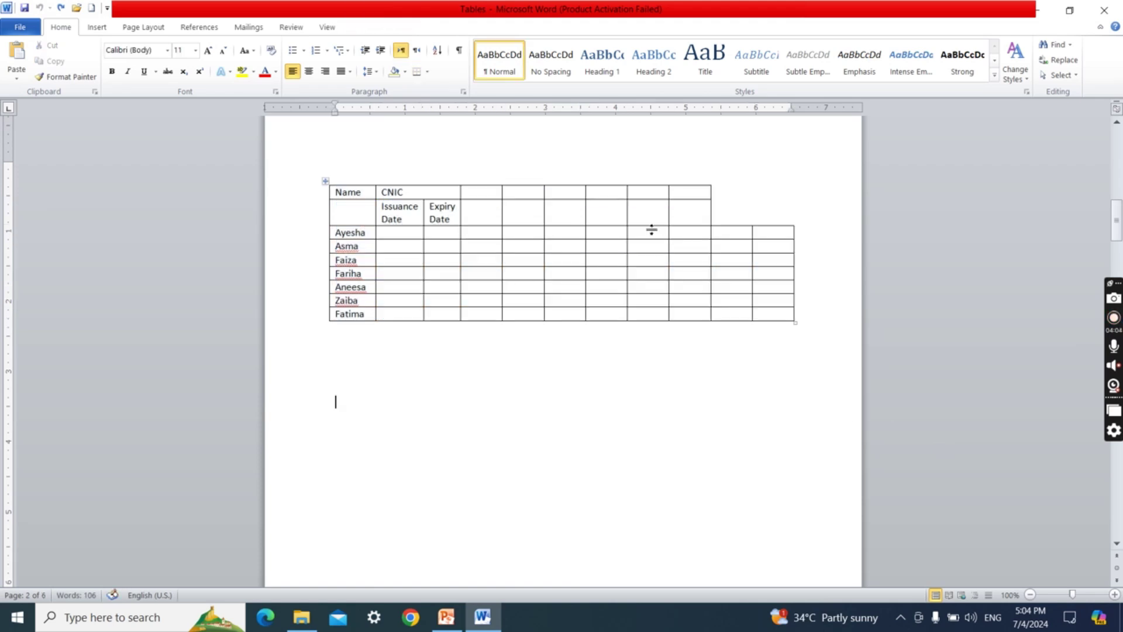
- Fill in the first listed person's issuance date as 21-07-2021 and expiry date as 21-07-2031
{"action": "left_click", "coordinate": [410, 234]}
{"action": "type", "text": "21"}
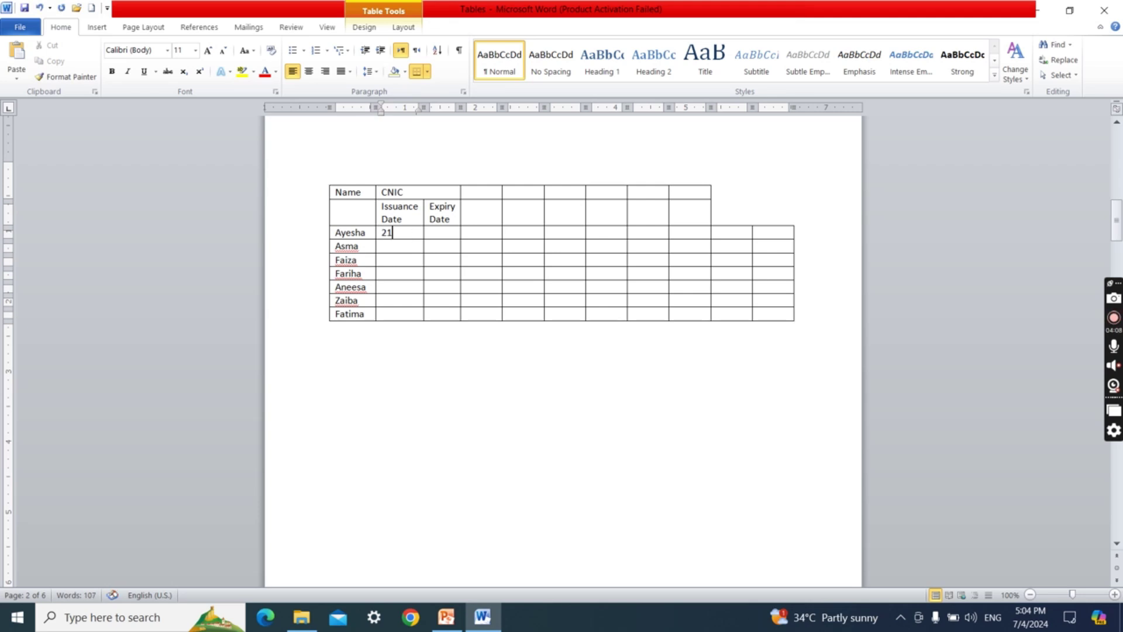
{"action": "type", "text": "-07-2021"}
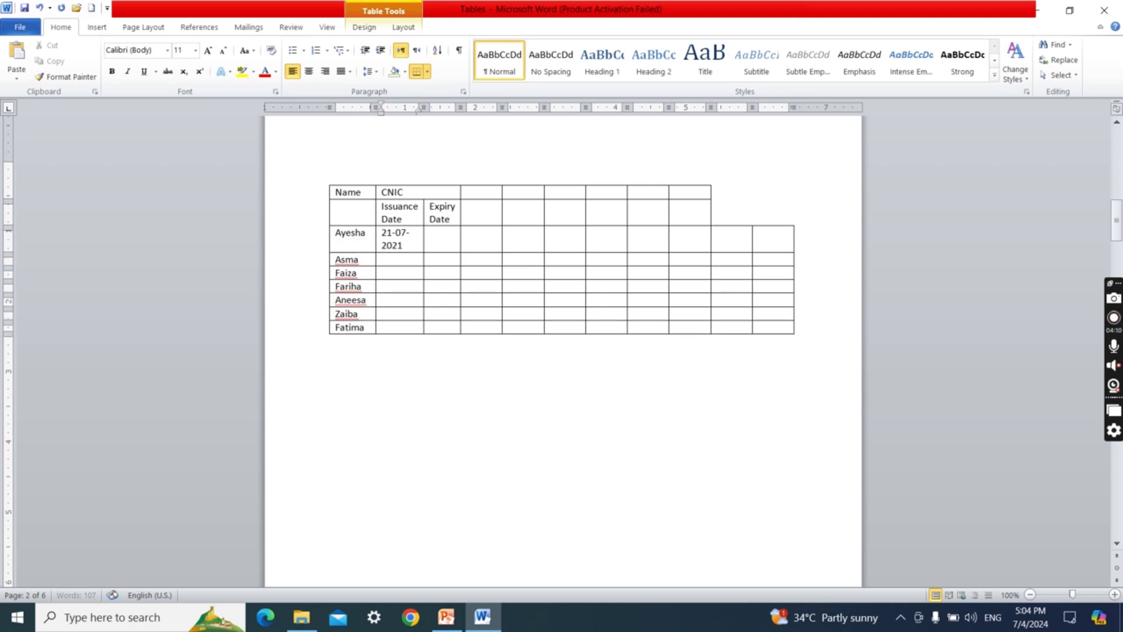
{"action": "key", "text": "Tab"}
{"action": "type", "text": "21-07-"}
{"action": "type", "text": "2310"}
{"action": "key", "text": "BackSpace"}
{"action": "key", "text": "BackSpace"}
{"action": "key", "text": "BackSpace"}
{"action": "type", "text": "031"}
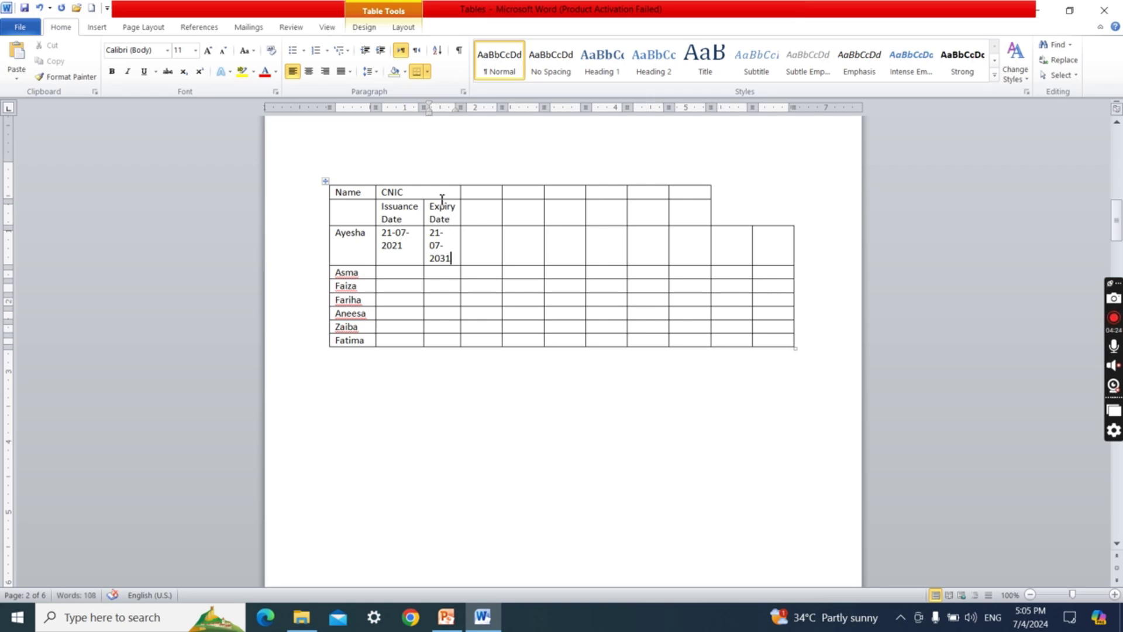
- Try to widen the Expiry Date column, from its header cell down to the last row
{"action": "mouse_move", "coordinate": [441, 202]}
{"action": "left_click_drag", "start_coordinate": [429, 211], "coordinate": [456, 341]}
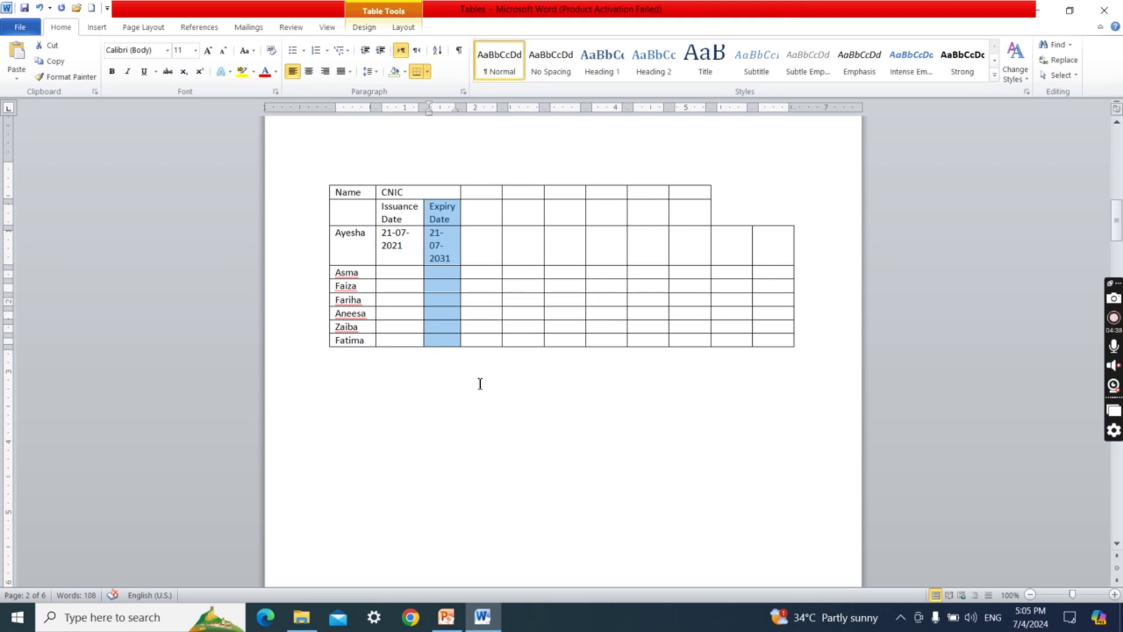
{"action": "left_click", "coordinate": [406, 28]}
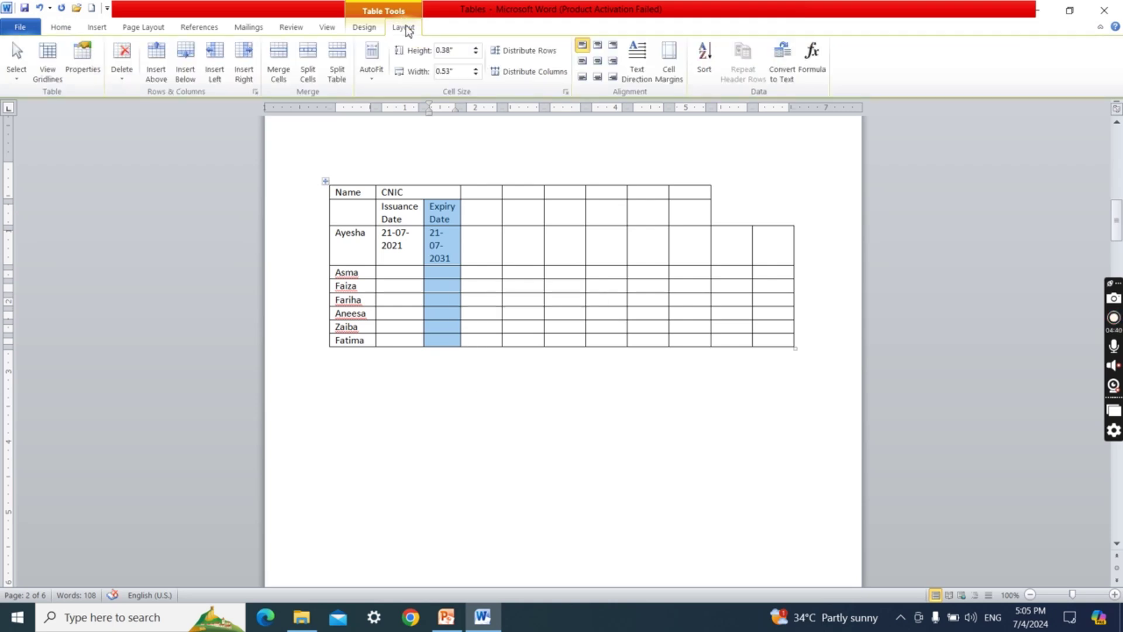
{"action": "left_click", "coordinate": [477, 68]}
{"action": "left_click", "coordinate": [476, 68]}
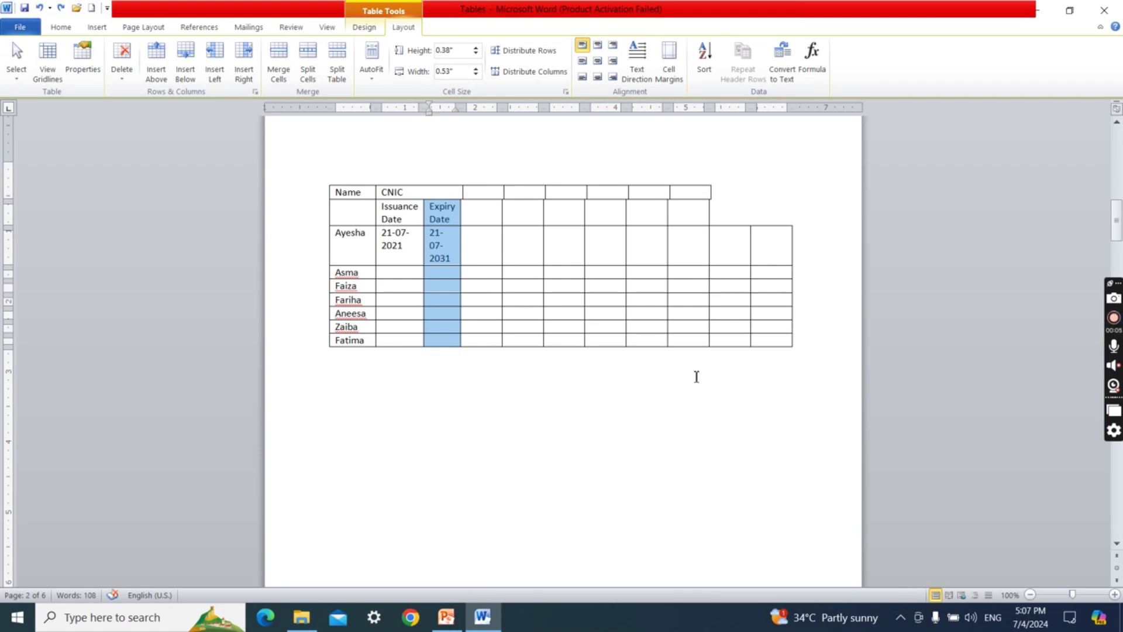
- Set the cell width of the whole Expiry Date column, below the CNIC heading, to 1"
{"action": "left_click", "coordinate": [431, 191]}
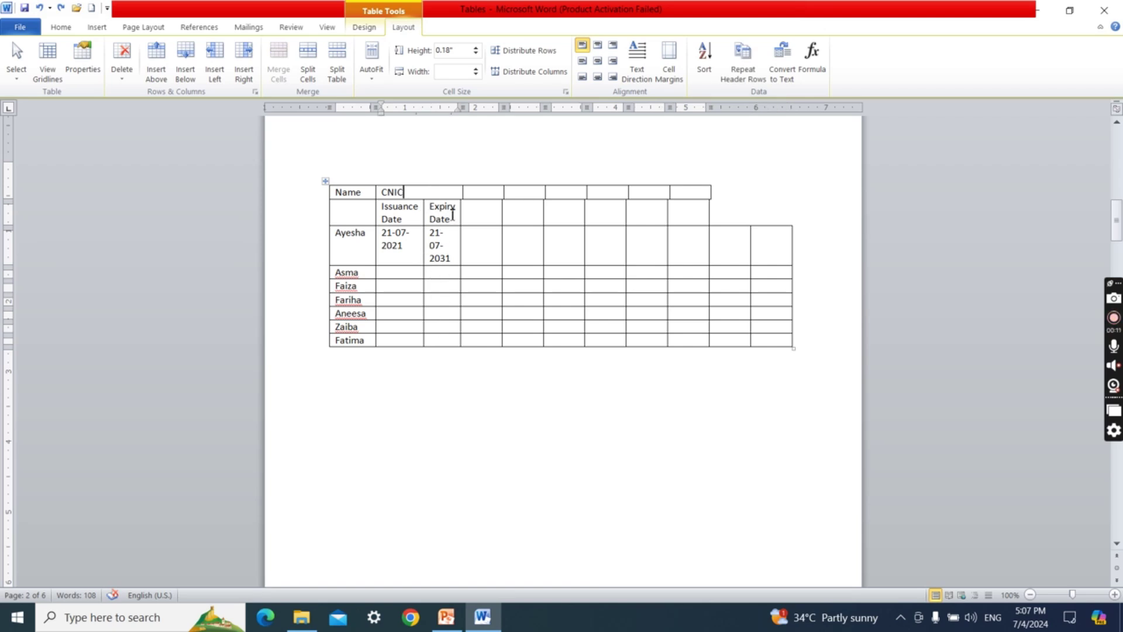
{"action": "left_click", "coordinate": [457, 216]}
{"action": "left_click", "coordinate": [427, 213]}
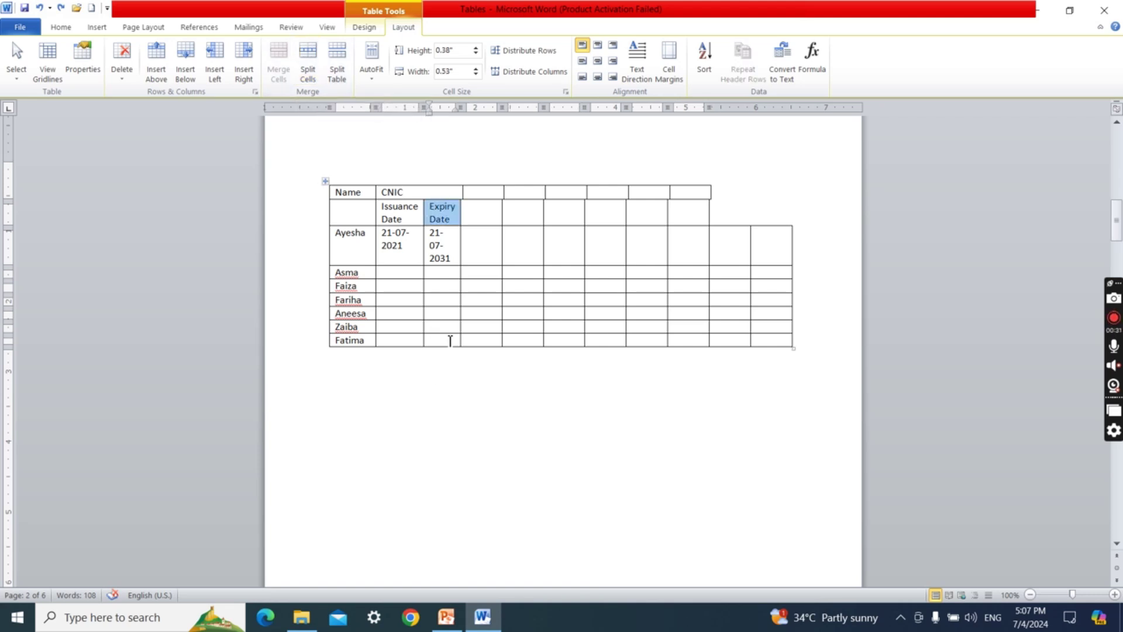
{"action": "left_click_drag", "start_coordinate": [451, 341], "coordinate": [438, 216]}
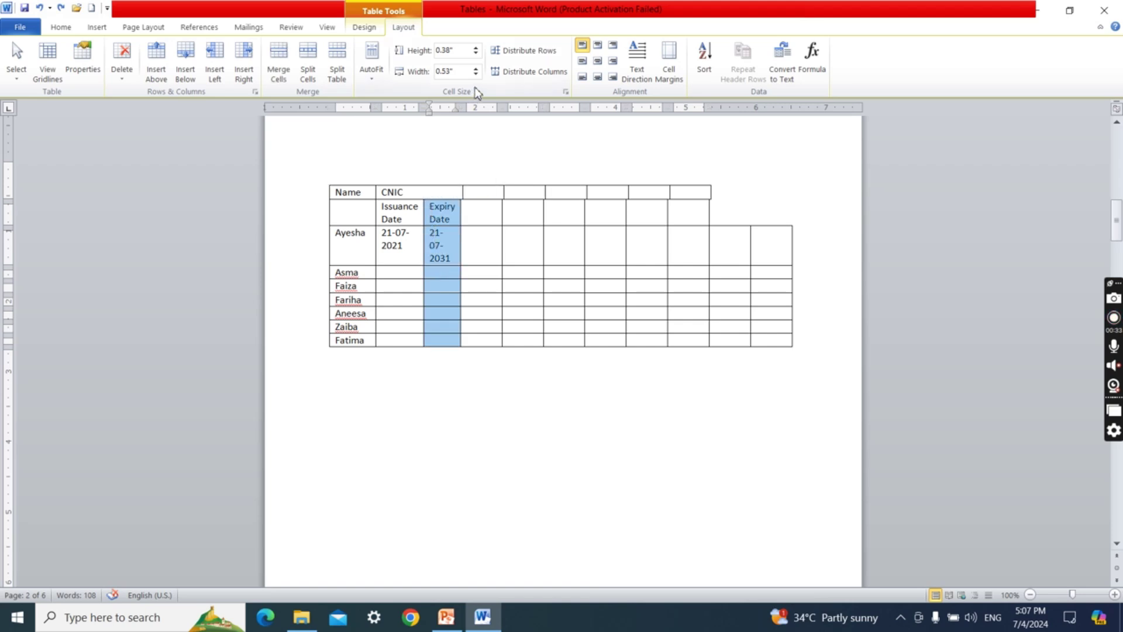
{"action": "left_click", "coordinate": [476, 68]}
{"action": "left_click", "coordinate": [476, 68]}
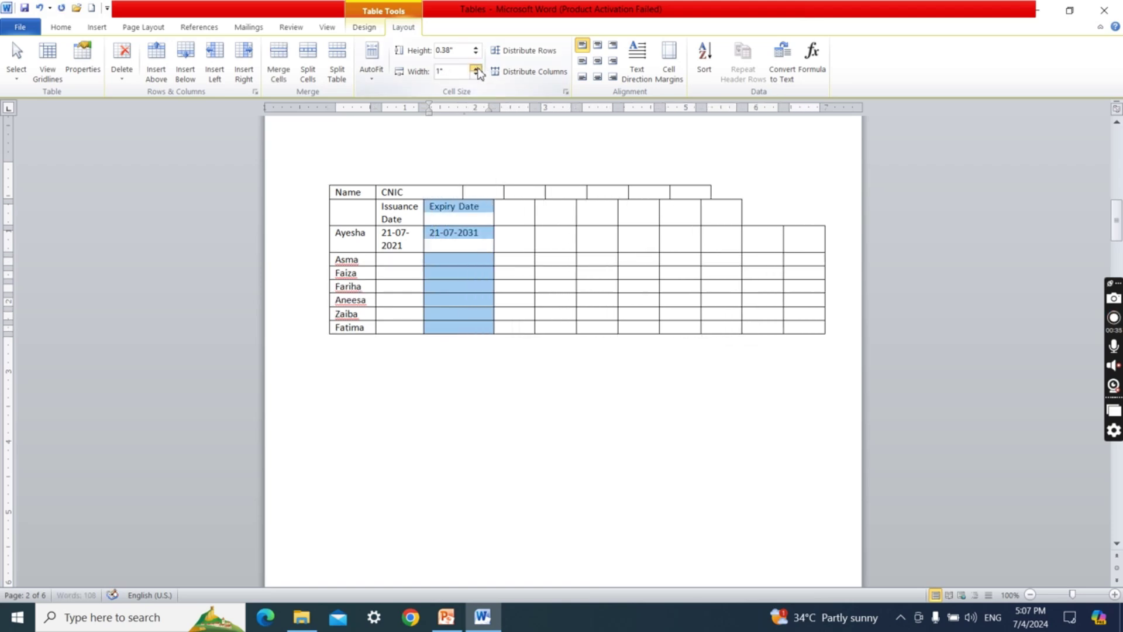
{"action": "left_click", "coordinate": [502, 432]}
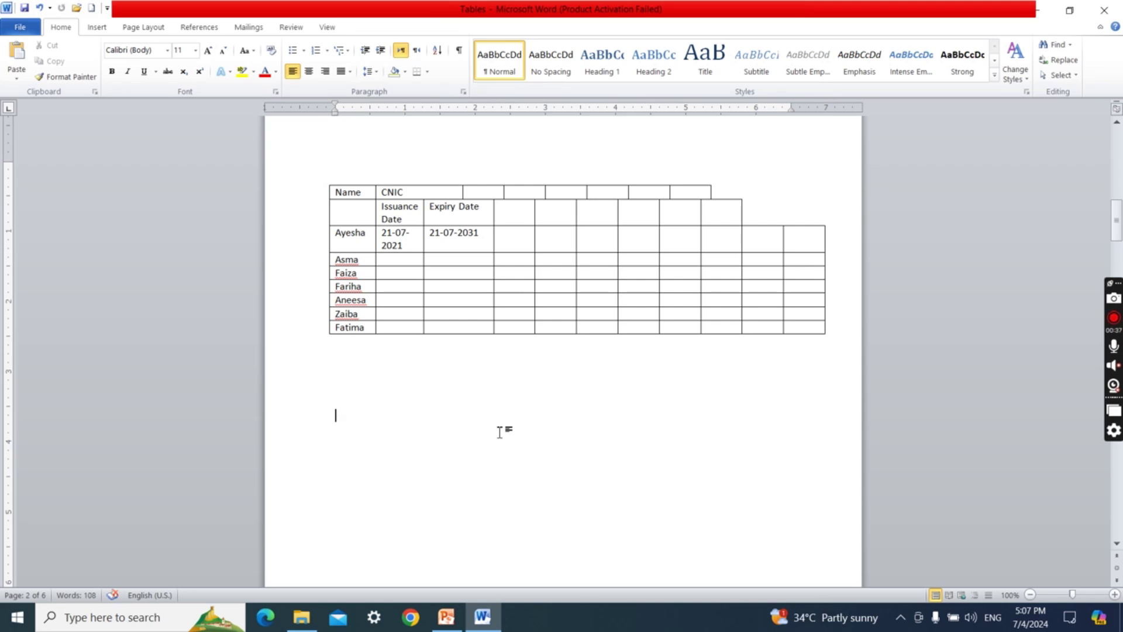
- Undo the last width increases until the Expiry Date column is 0.6" wide
{"action": "key", "text": "ctrl+z"}
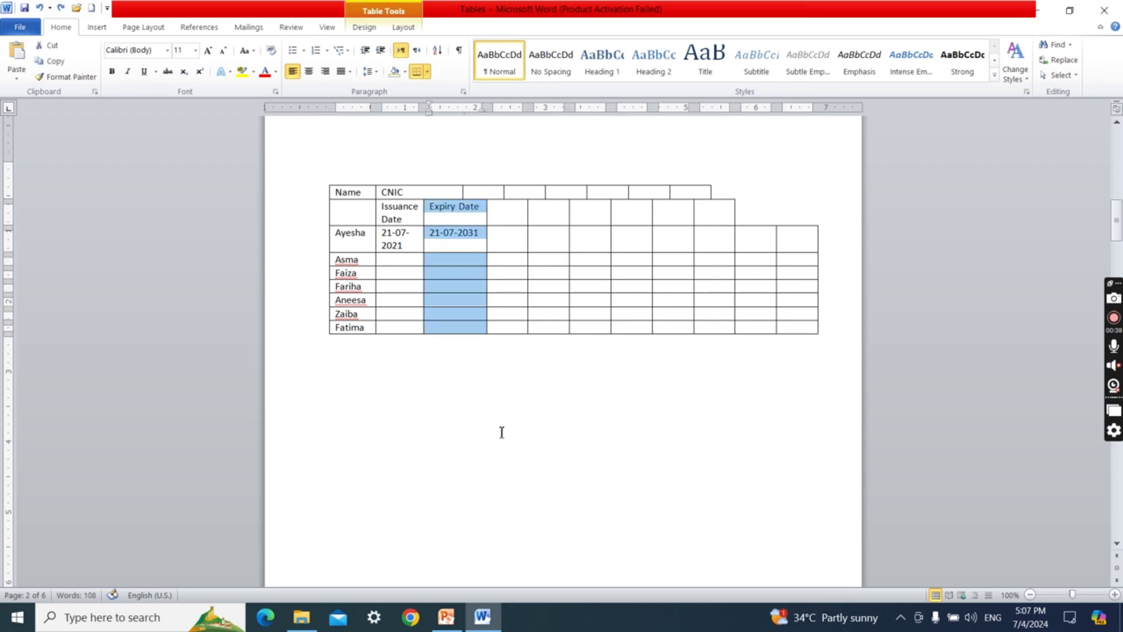
{"action": "key", "text": "ctrl+z"}
{"action": "key", "text": "ctrl+z"}
{"action": "key", "text": "ctrl+z"}
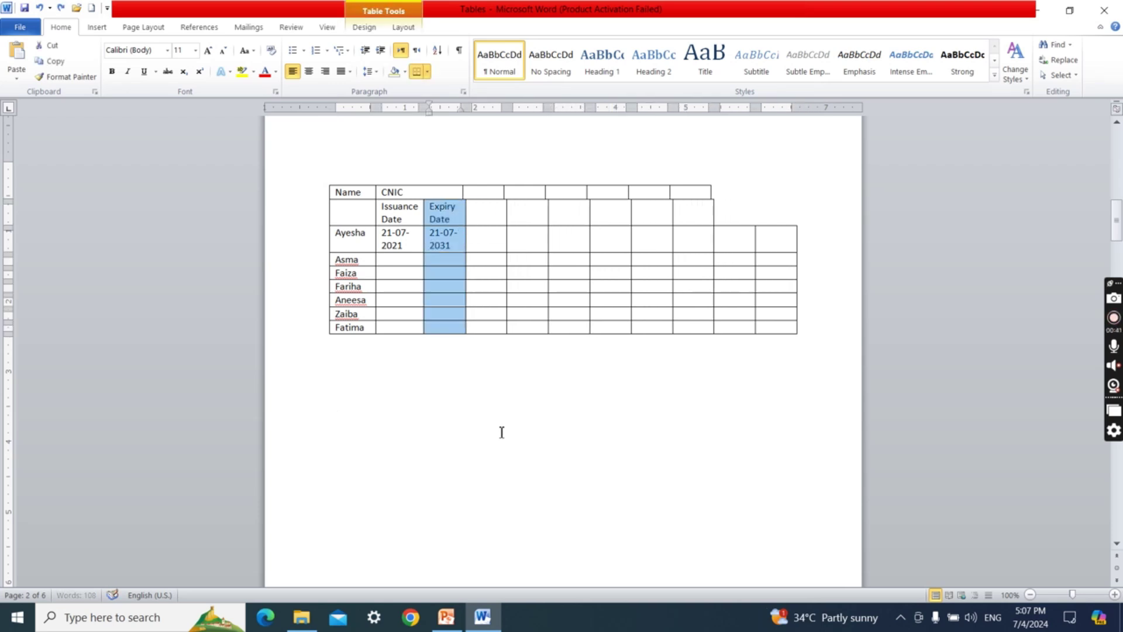
- Split the CNIC heading cell into 2 columns and 1 row
{"action": "left_click", "coordinate": [416, 193]}
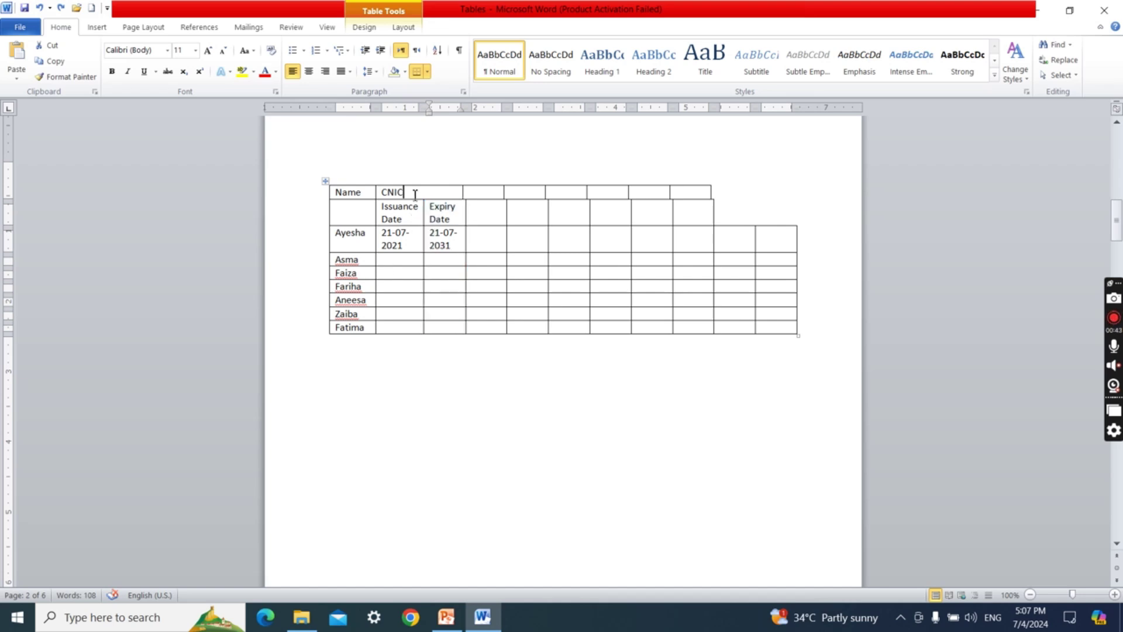
{"action": "left_click", "coordinate": [405, 28]}
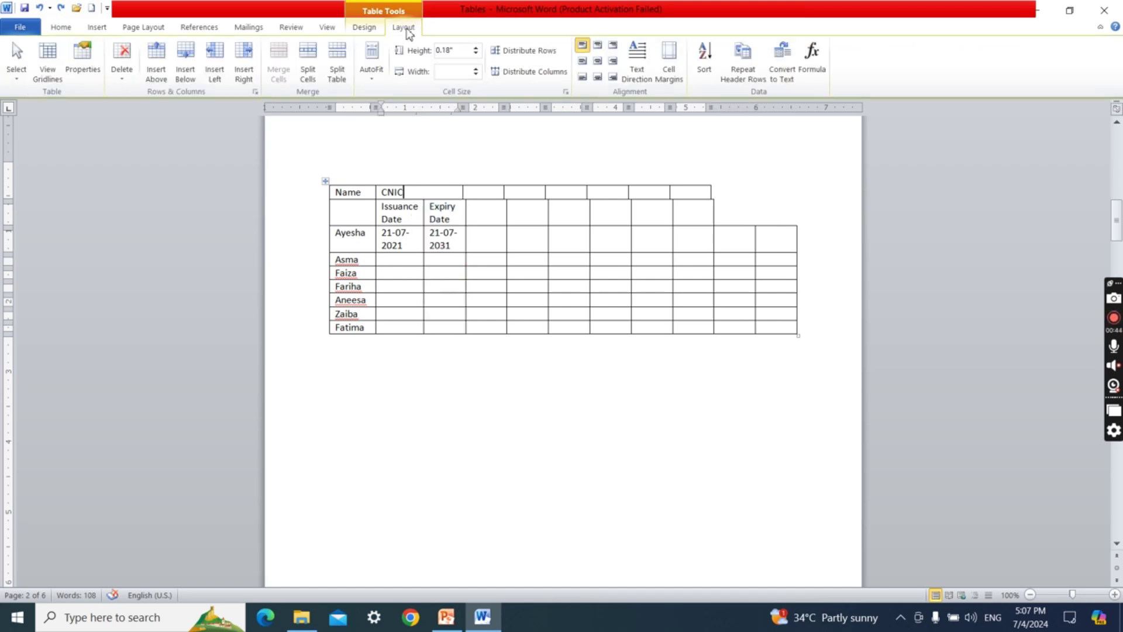
{"action": "left_click", "coordinate": [308, 73]}
{"action": "key", "text": "Return"}
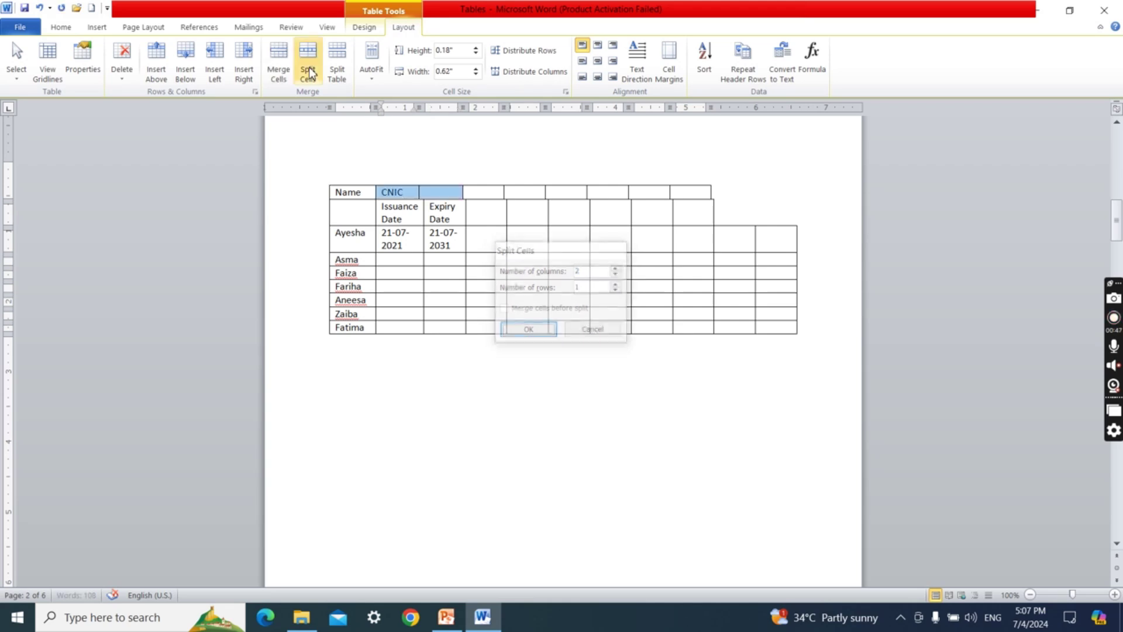
{"action": "left_click", "coordinate": [432, 217]}
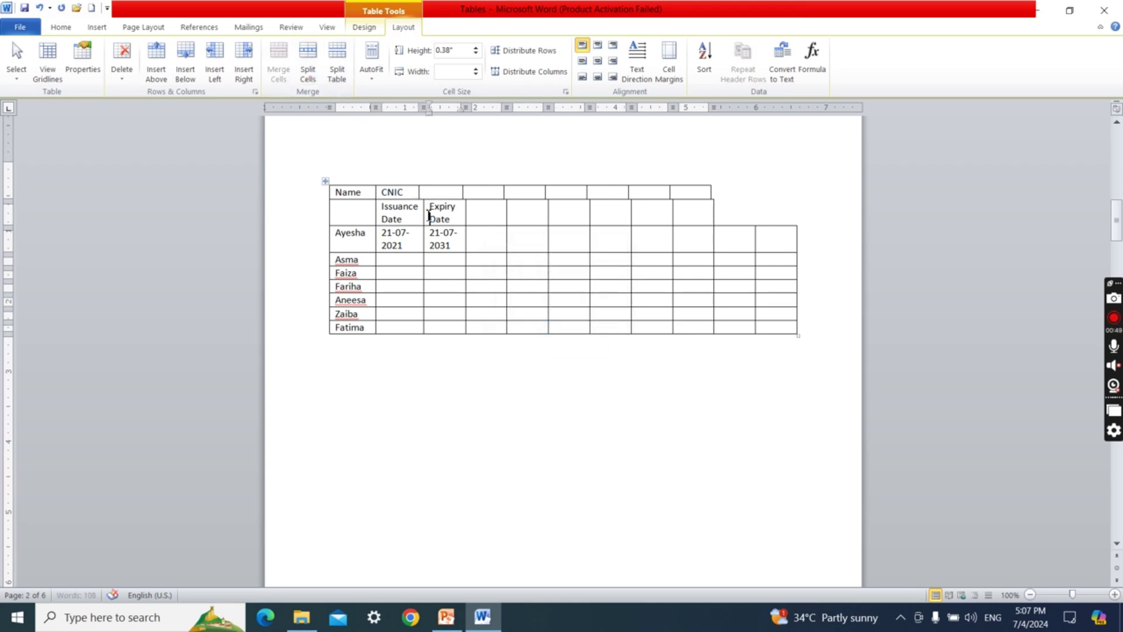
- Align the first row's column borders, from the split CNIC cell to the row's end, with those of the row below
{"action": "left_click_drag", "start_coordinate": [420, 193], "coordinate": [423, 193]}
{"action": "left_click_drag", "start_coordinate": [463, 194], "coordinate": [715, 193]}
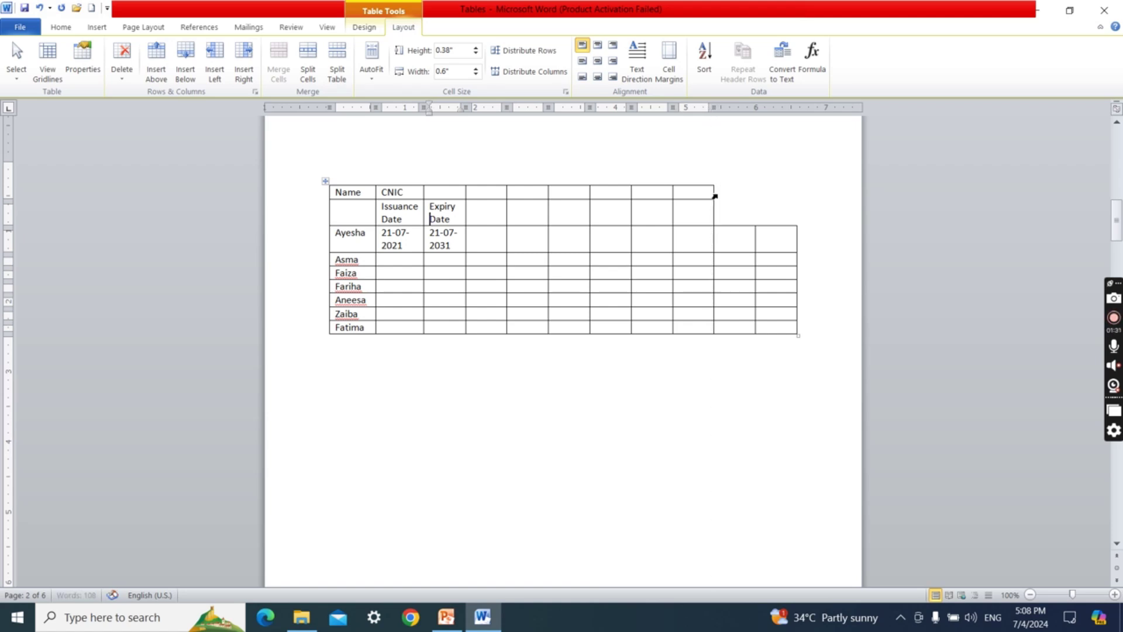
{"action": "left_click", "coordinate": [683, 370]}
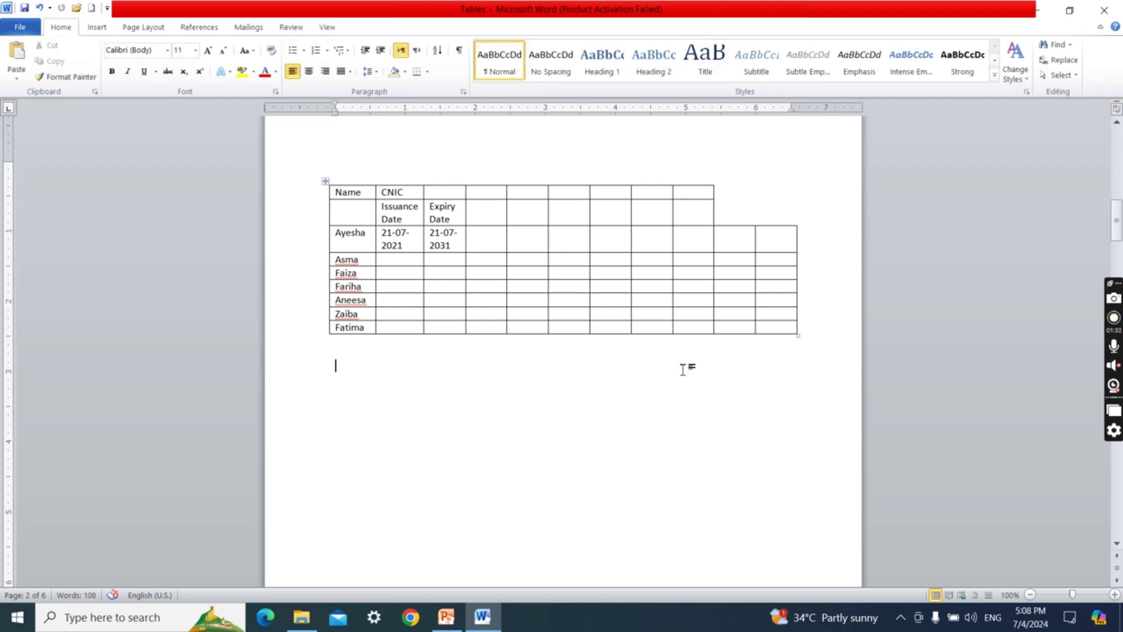
- Set the width of the whole Expiry Date column, including its first-row cell, to 1"
{"action": "left_click", "coordinate": [440, 217]}
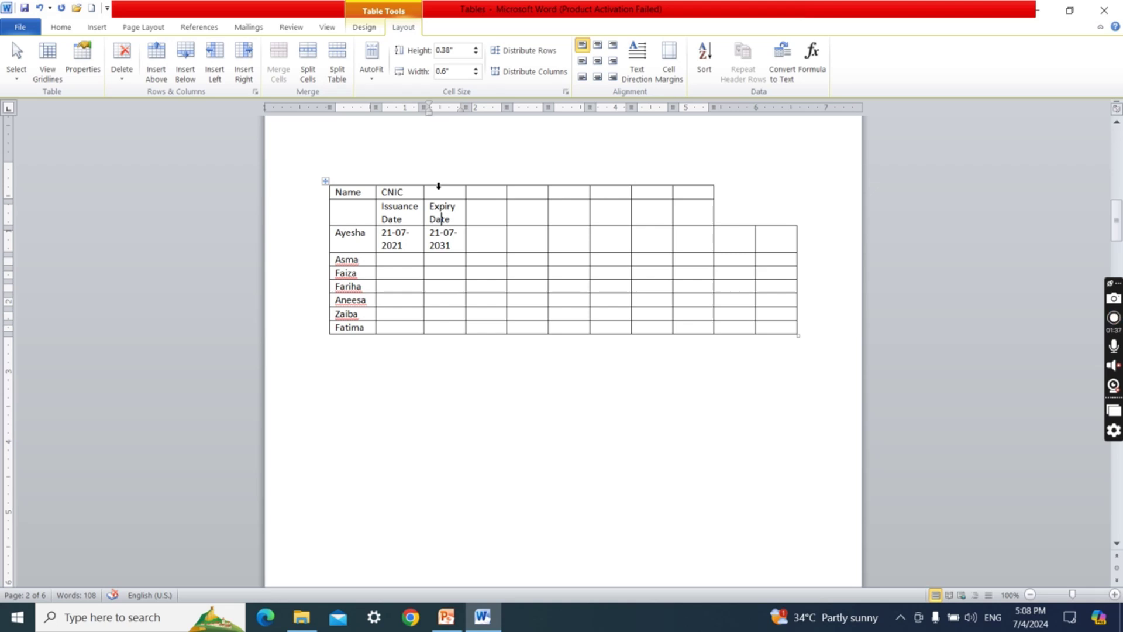
{"action": "left_click", "coordinate": [439, 186]}
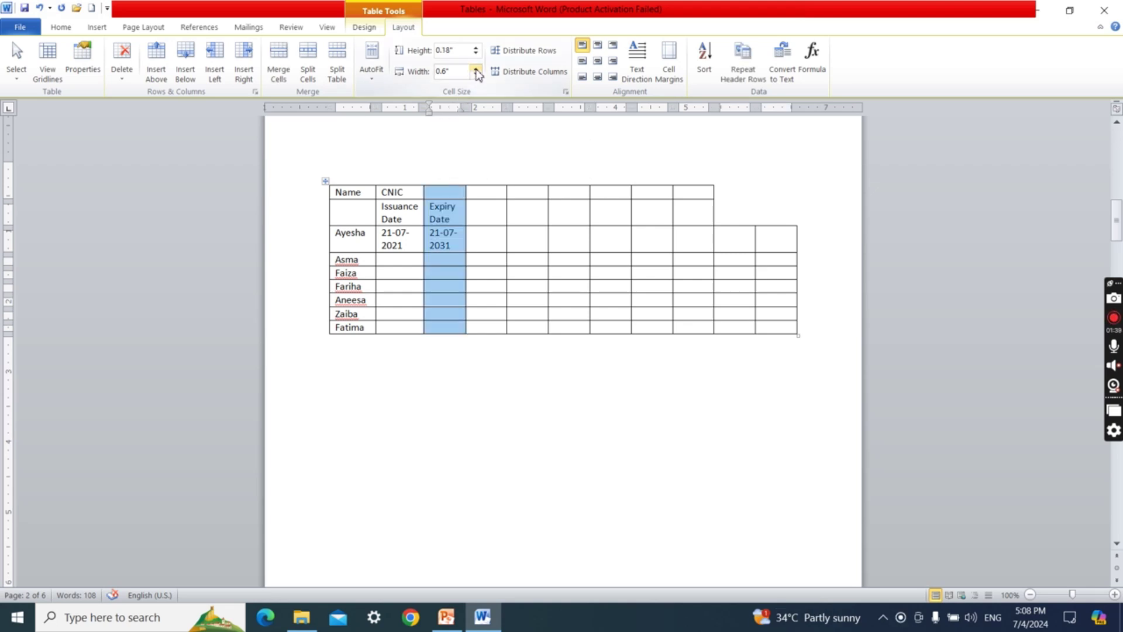
{"action": "left_click", "coordinate": [476, 69]}
{"action": "left_click", "coordinate": [477, 68]}
{"action": "left_click", "coordinate": [476, 69]}
{"action": "left_click", "coordinate": [476, 68]}
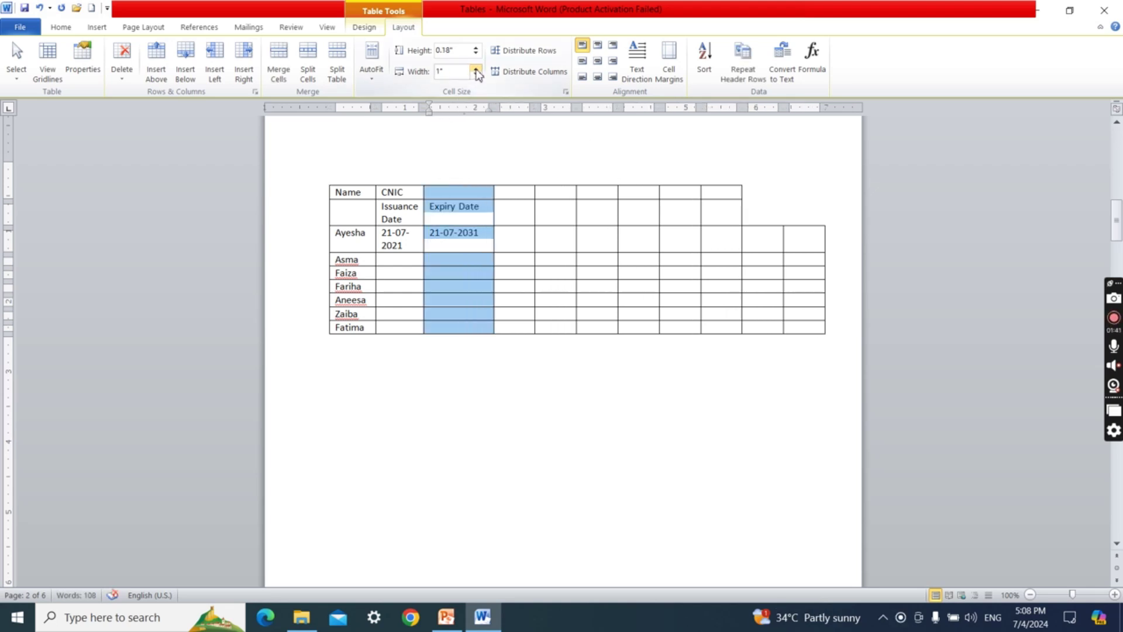
{"action": "left_click", "coordinate": [481, 371]}
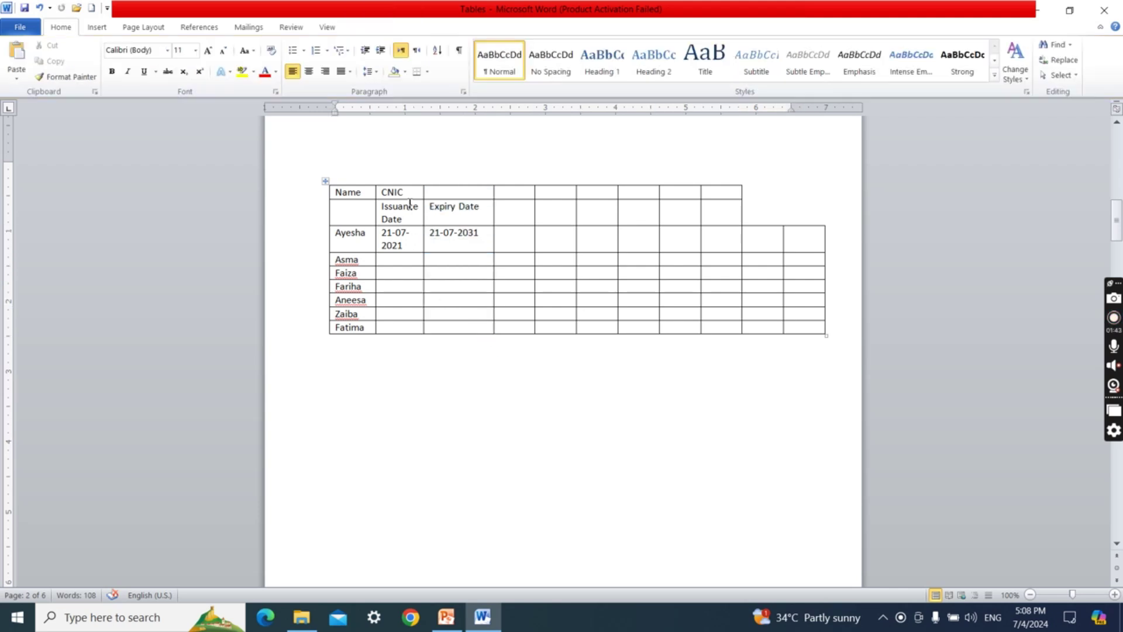
- Set the width of the whole Issuance Date column, including the CNIC cell, to 1.1"
{"action": "left_click", "coordinate": [405, 185]}
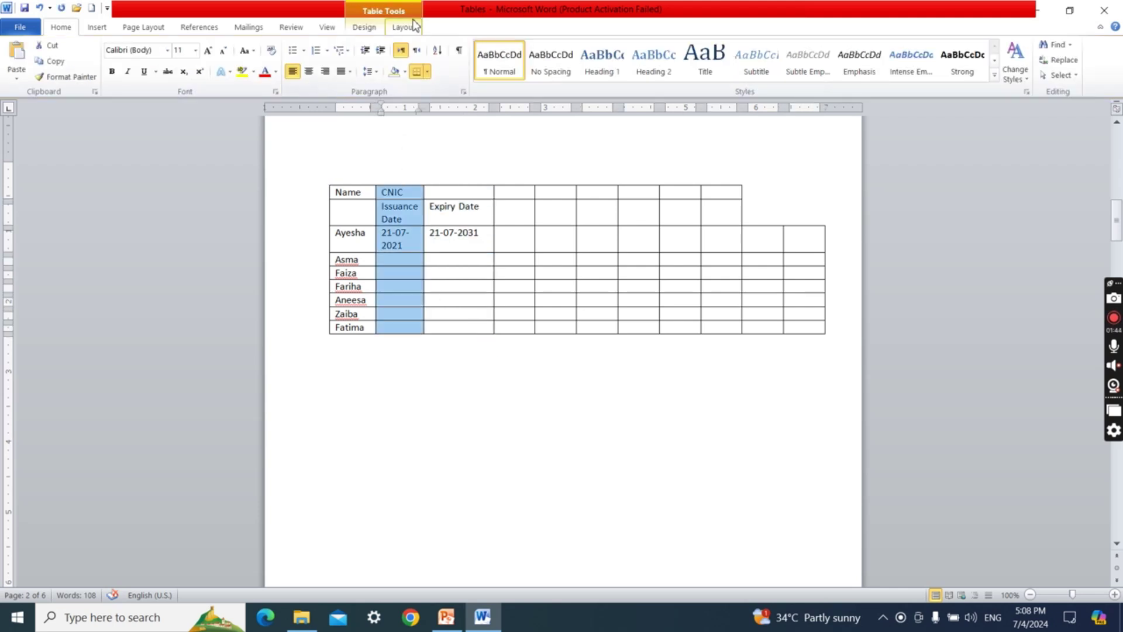
{"action": "left_click", "coordinate": [410, 28]}
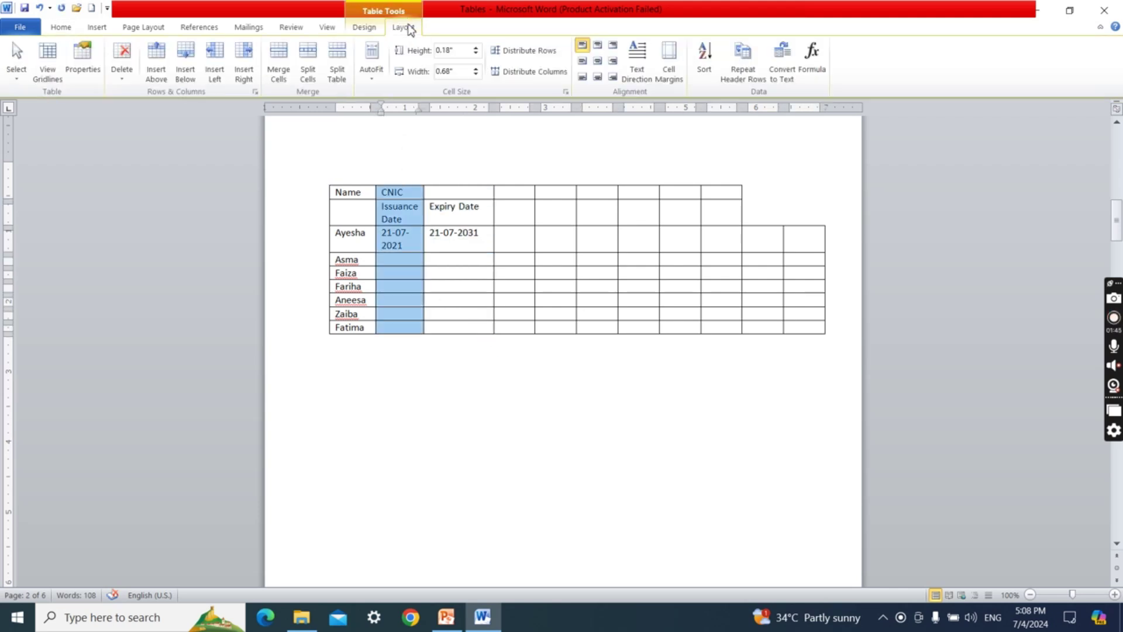
{"action": "left_click", "coordinate": [477, 68]}
{"action": "left_click", "coordinate": [477, 68]}
{"action": "left_click", "coordinate": [476, 69]}
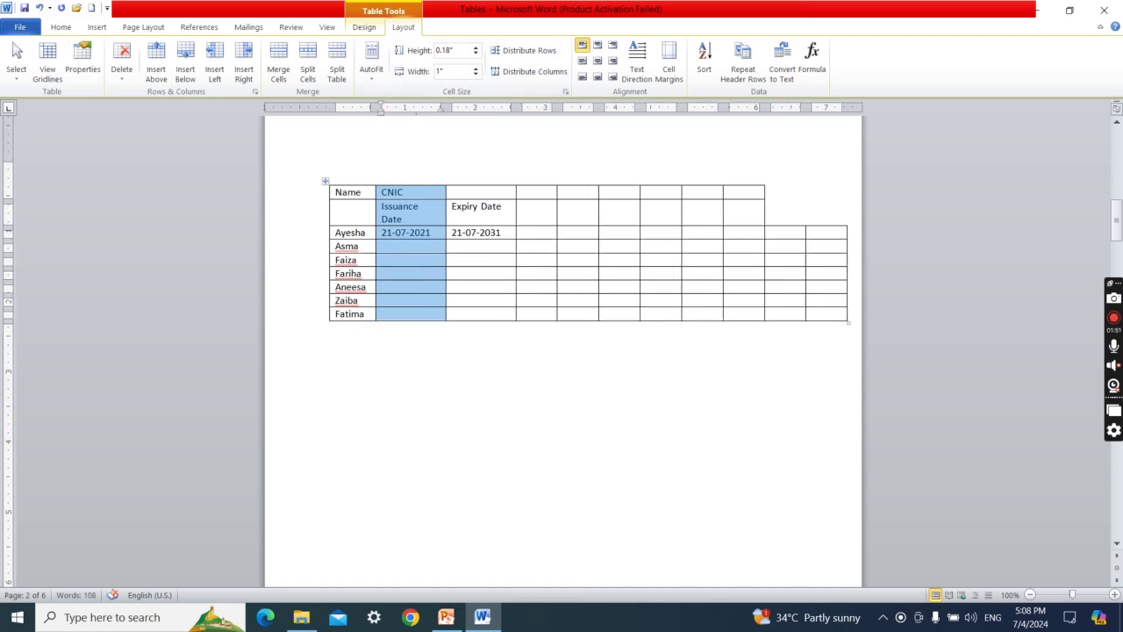
{"action": "left_click", "coordinate": [462, 349]}
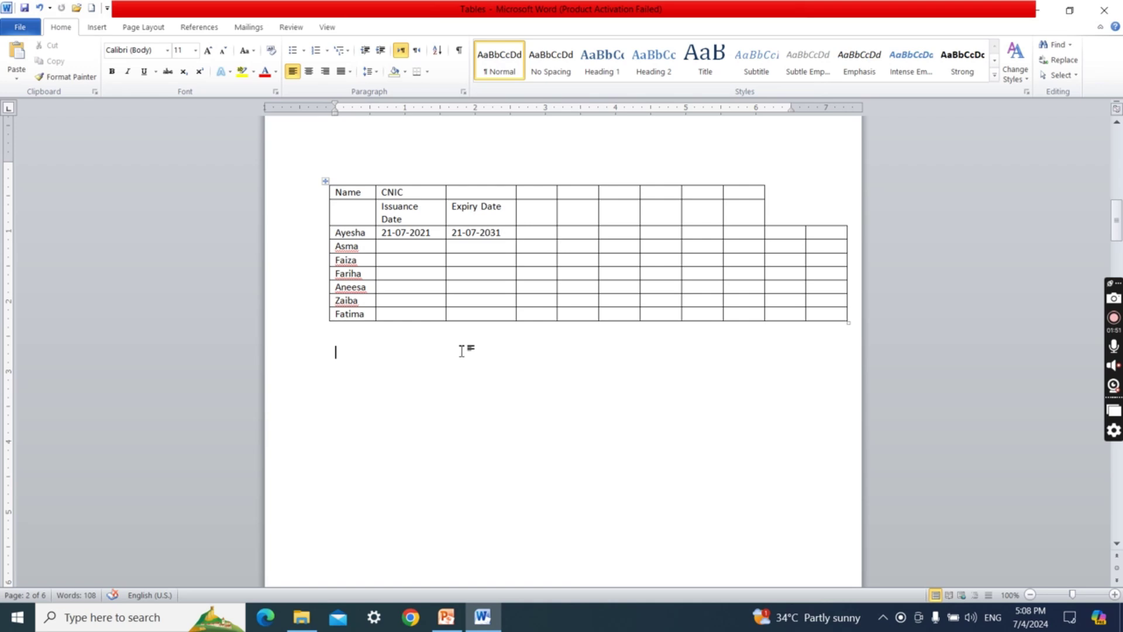
{"action": "left_click", "coordinate": [419, 185]}
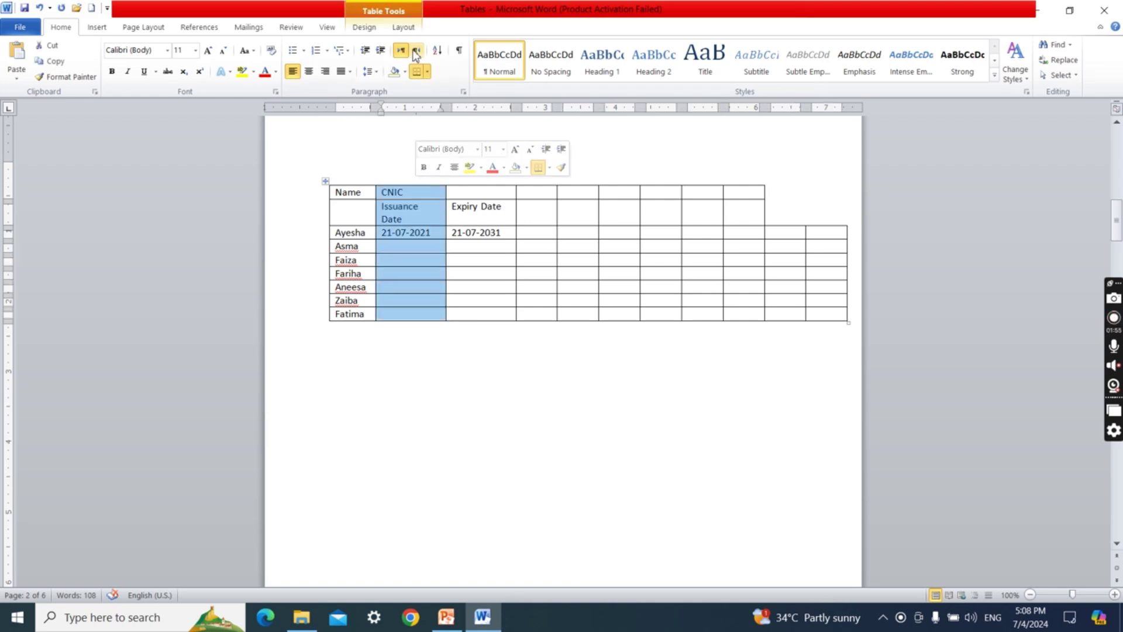
{"action": "left_click", "coordinate": [403, 27]}
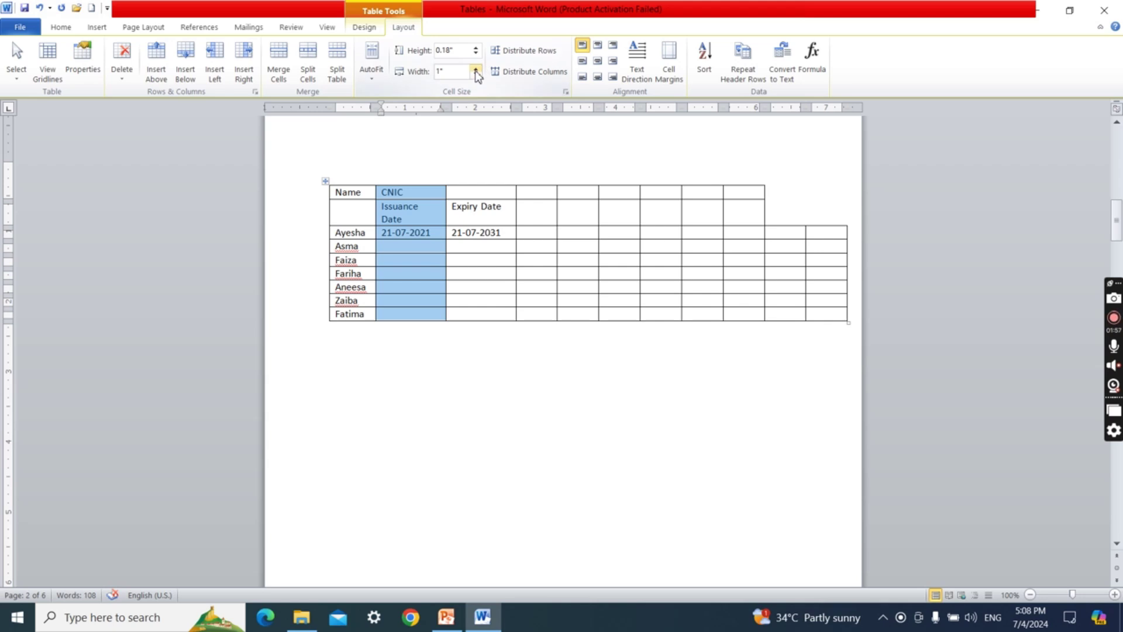
{"action": "left_click", "coordinate": [476, 68]}
{"action": "left_click", "coordinate": [431, 354]}
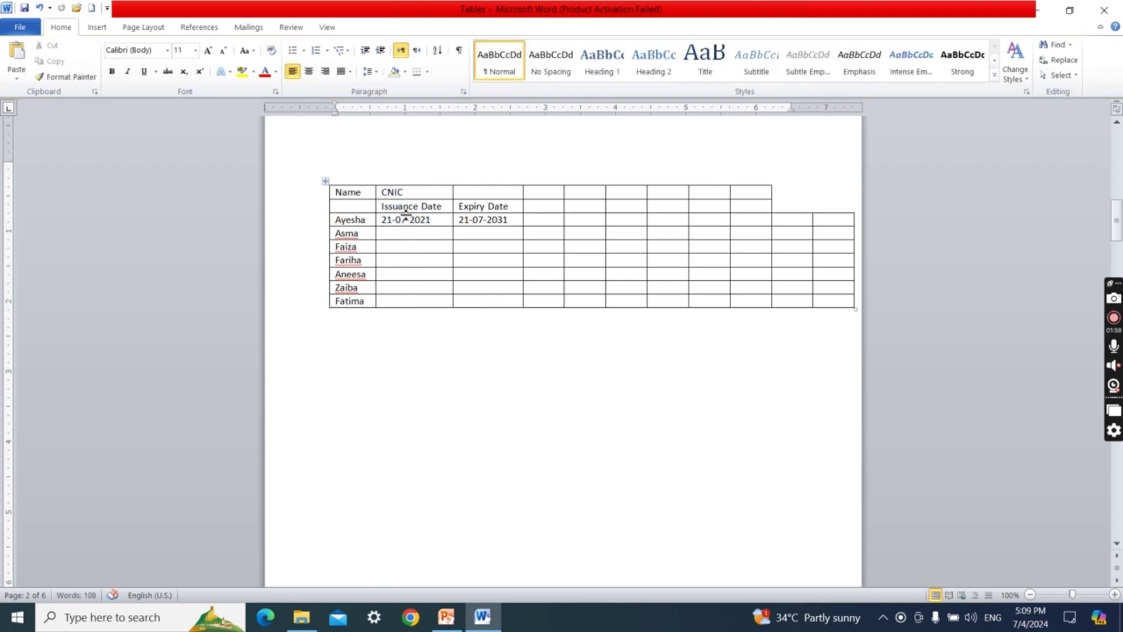
- Merge the CNIC heading cell with the empty cell above Expiry Date
{"action": "left_click_drag", "start_coordinate": [415, 194], "coordinate": [459, 190]}
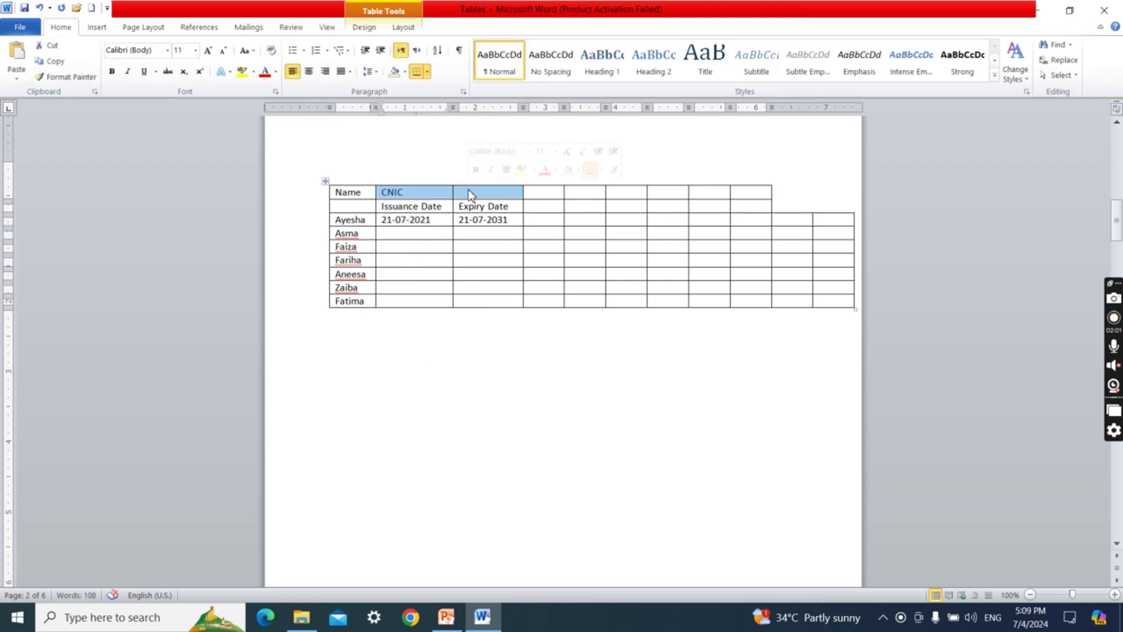
{"action": "left_click", "coordinate": [402, 27]}
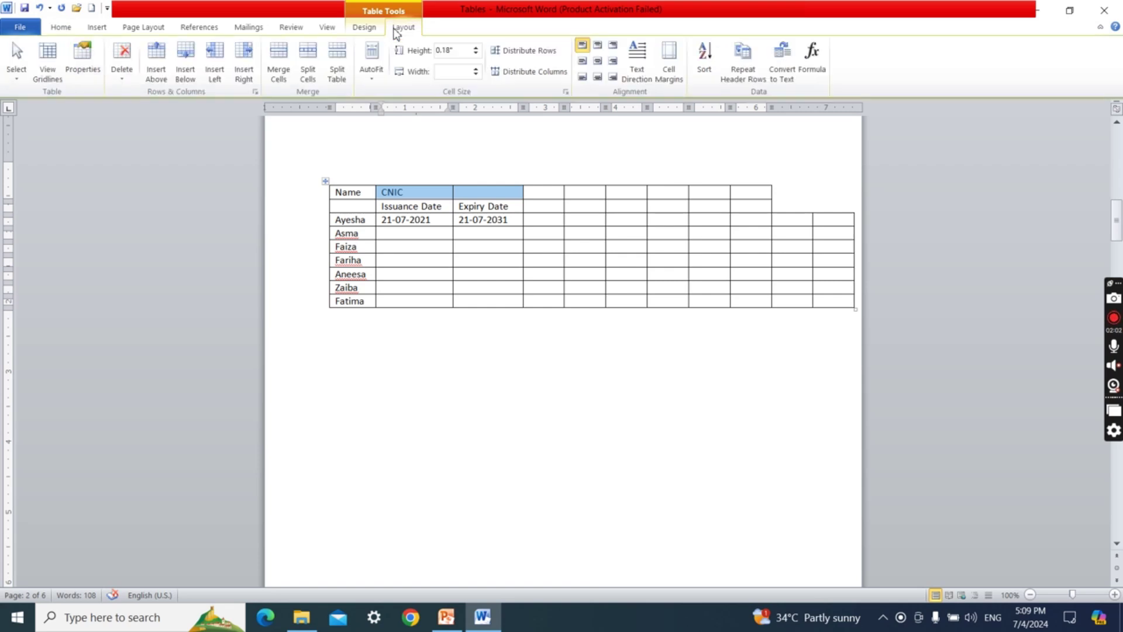
{"action": "left_click", "coordinate": [279, 64]}
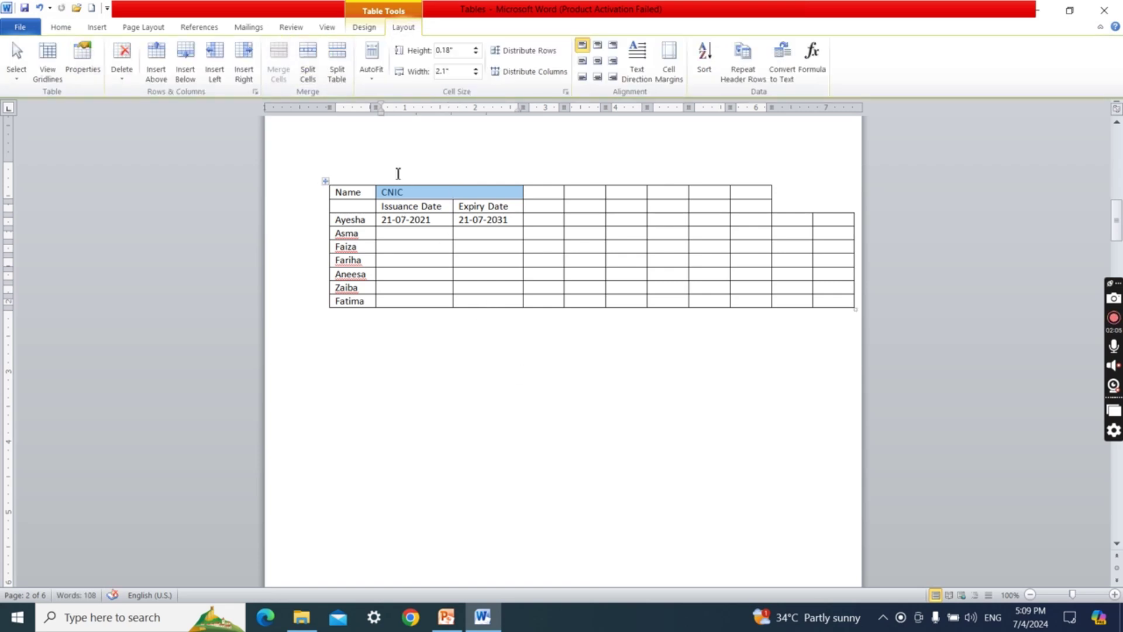
{"action": "left_click", "coordinate": [471, 378]}
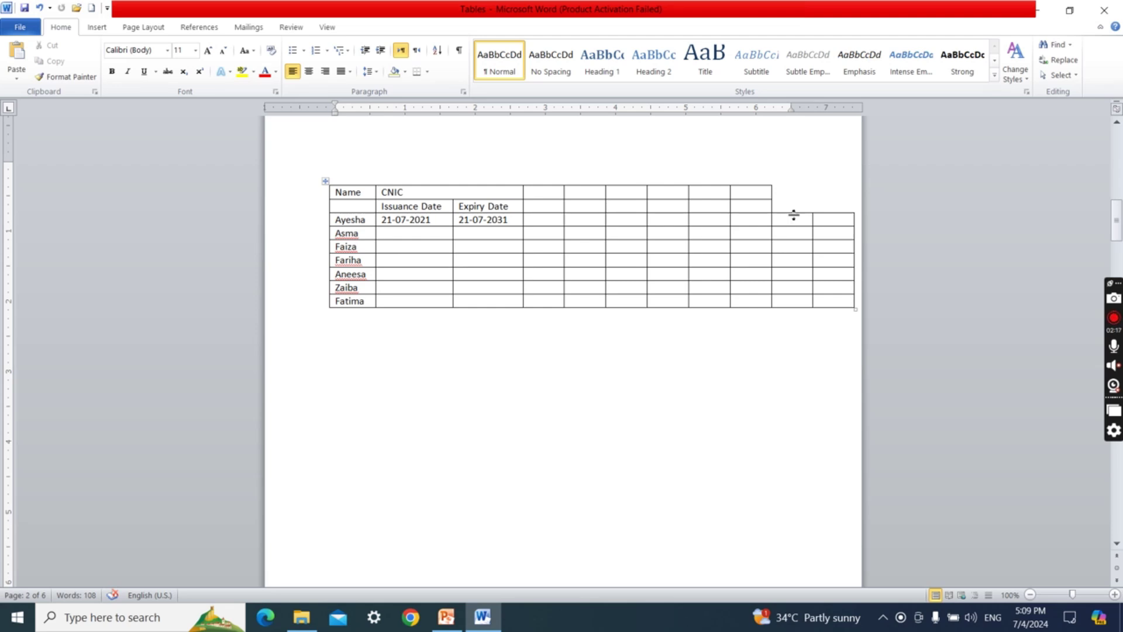
- Delete the two surplus columns that extend beyond the heading rows at the table's end, using the delete entire column option
{"action": "left_click_drag", "start_coordinate": [795, 219], "coordinate": [829, 306]}
{"action": "key", "text": "alt+j"}
{"action": "key", "text": "l"}
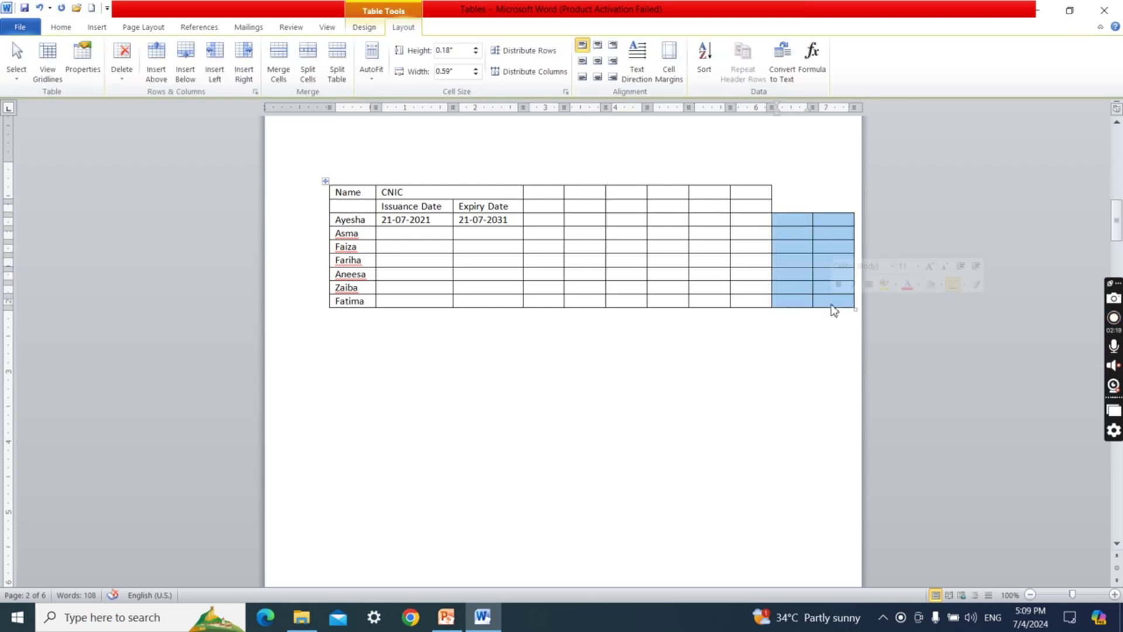
{"action": "key", "text": "d"}
{"action": "key", "text": "d"}
{"action": "key", "text": "Down"}
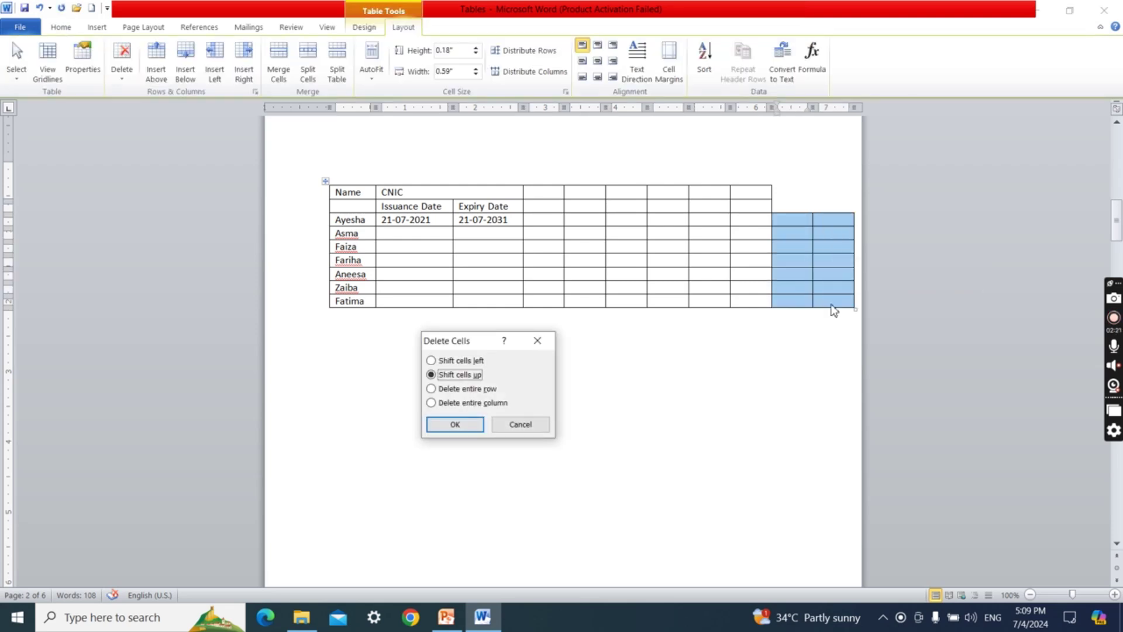
{"action": "key", "text": "Down"}
{"action": "key", "text": "Down"}
{"action": "key", "text": "Return"}
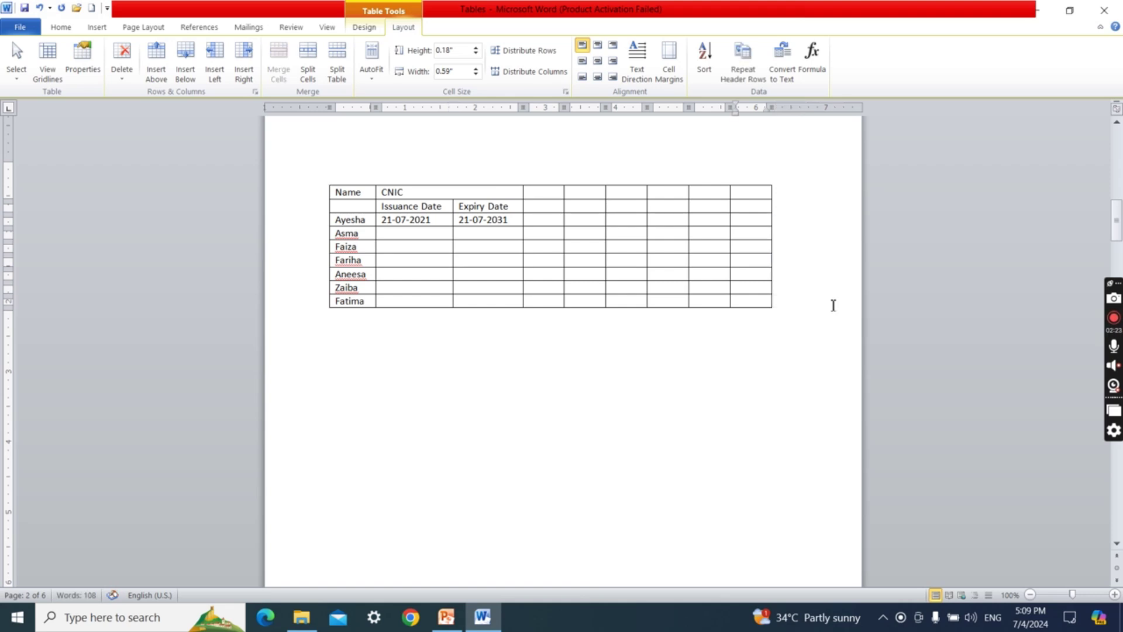
{"action": "left_click", "coordinate": [439, 364]}
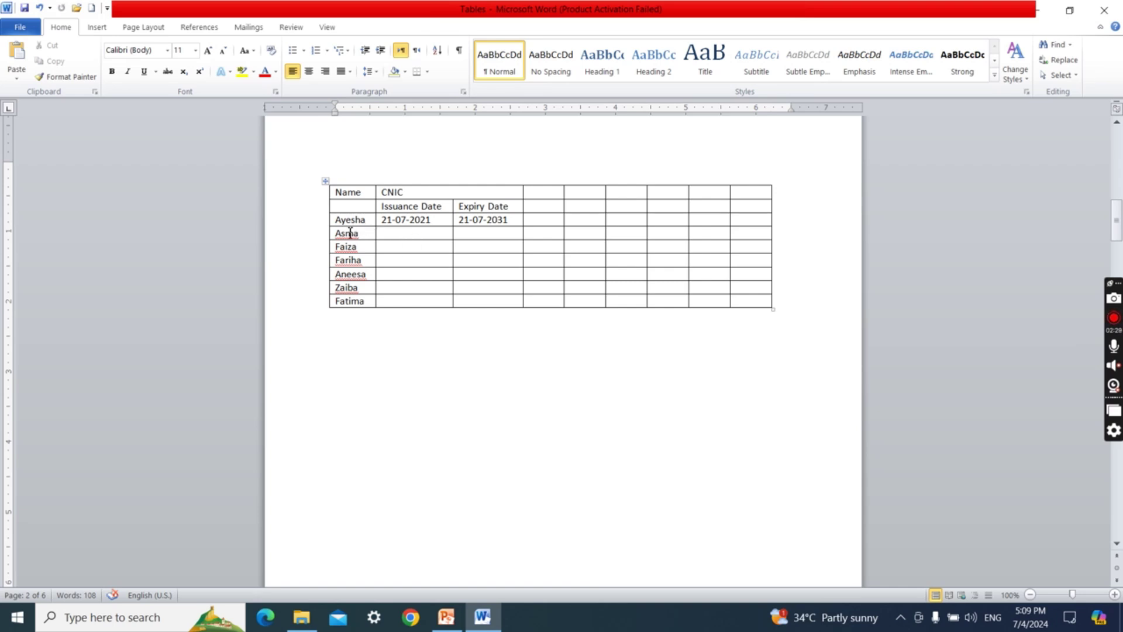
{"action": "left_click", "coordinate": [326, 227]}
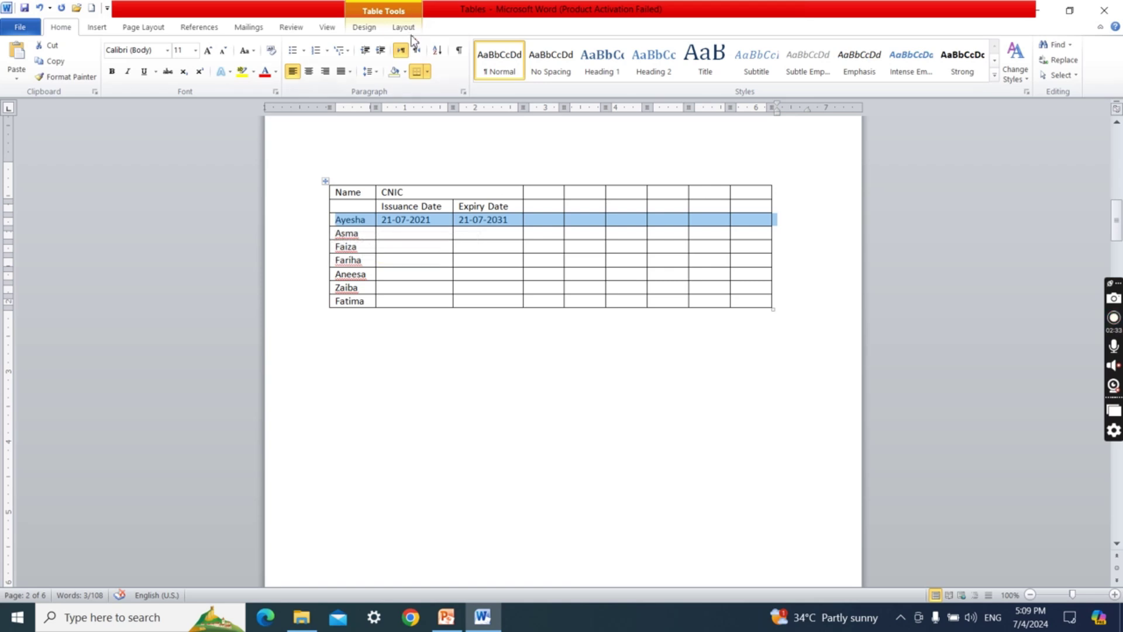
{"action": "left_click", "coordinate": [359, 320]}
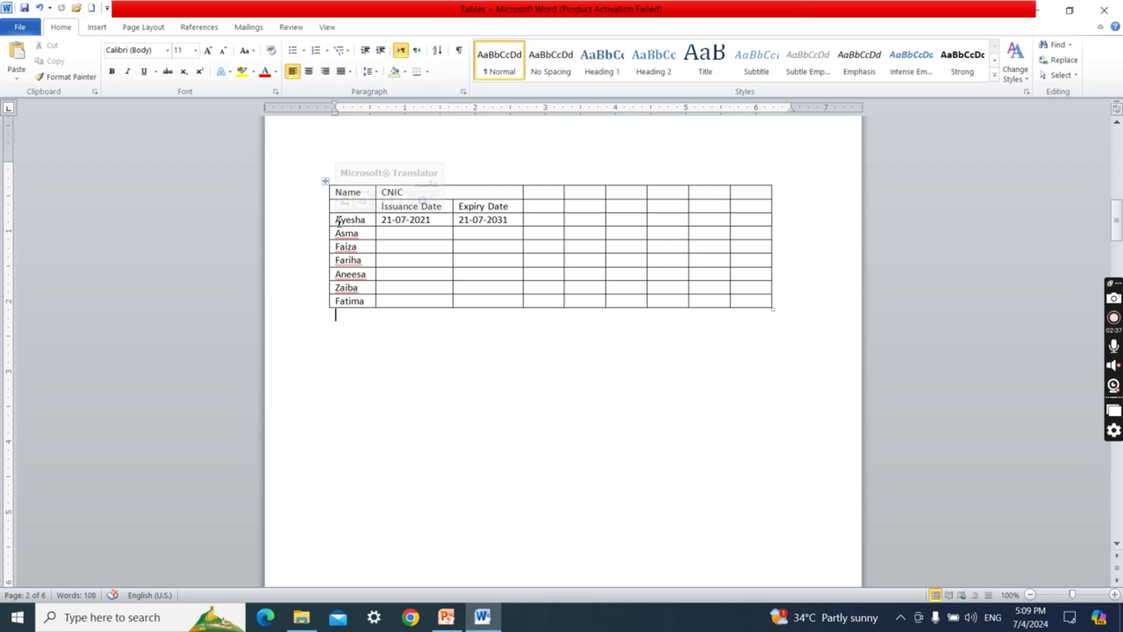
{"action": "left_click_drag", "start_coordinate": [340, 219], "coordinate": [352, 306]}
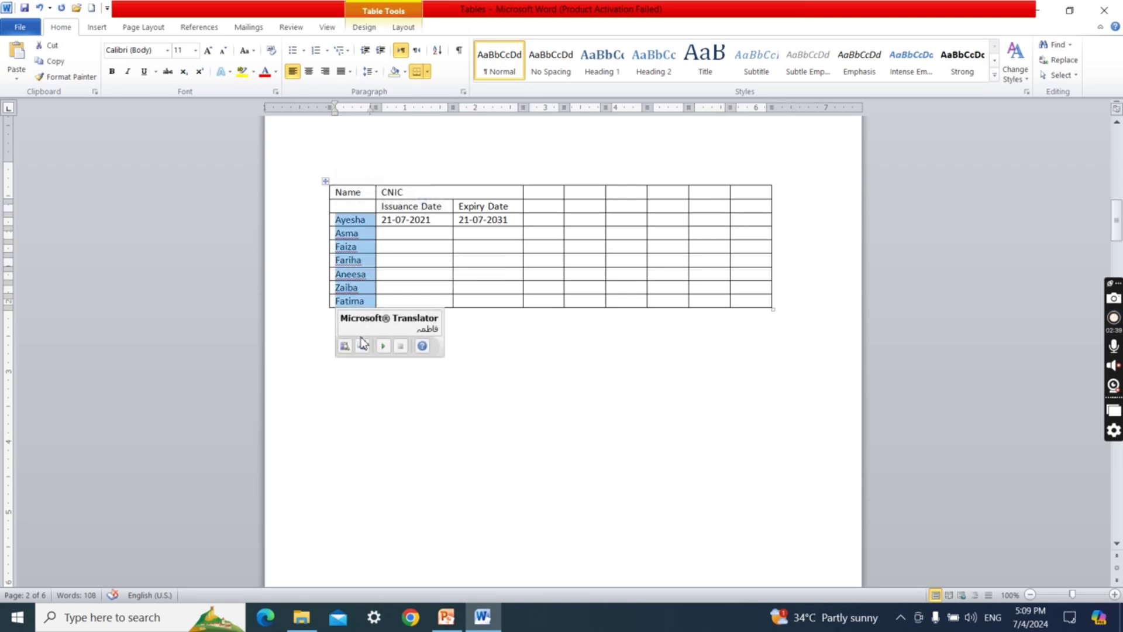
{"action": "left_click", "coordinate": [458, 343]}
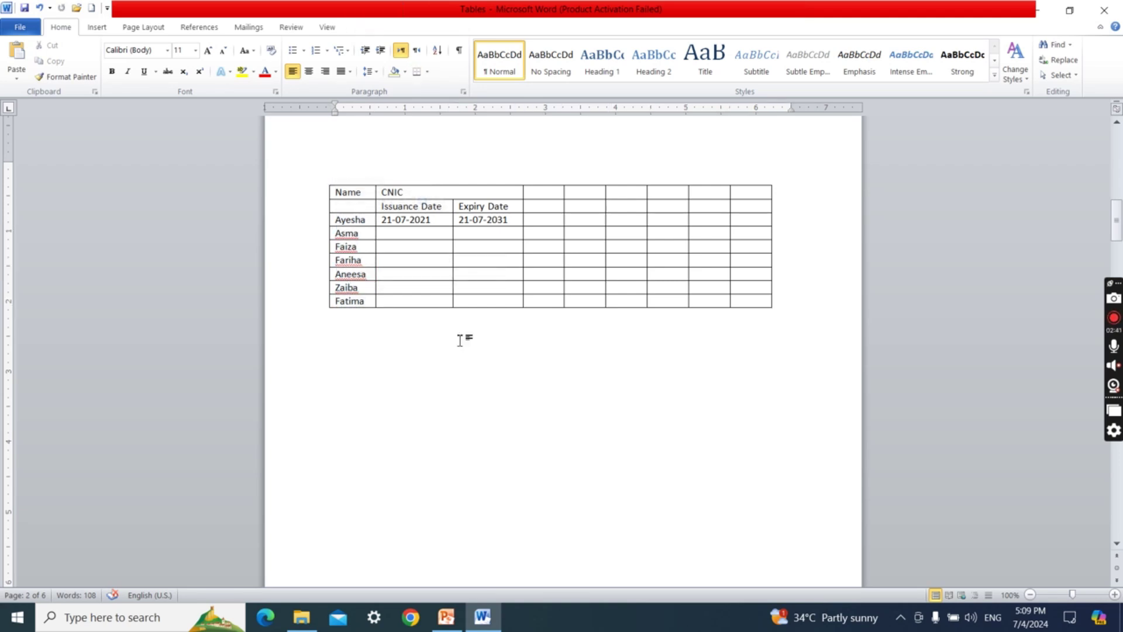
- Set the height of all the name rows below the two heading rows to 0.3"
{"action": "left_click_drag", "start_coordinate": [325, 221], "coordinate": [326, 306]}
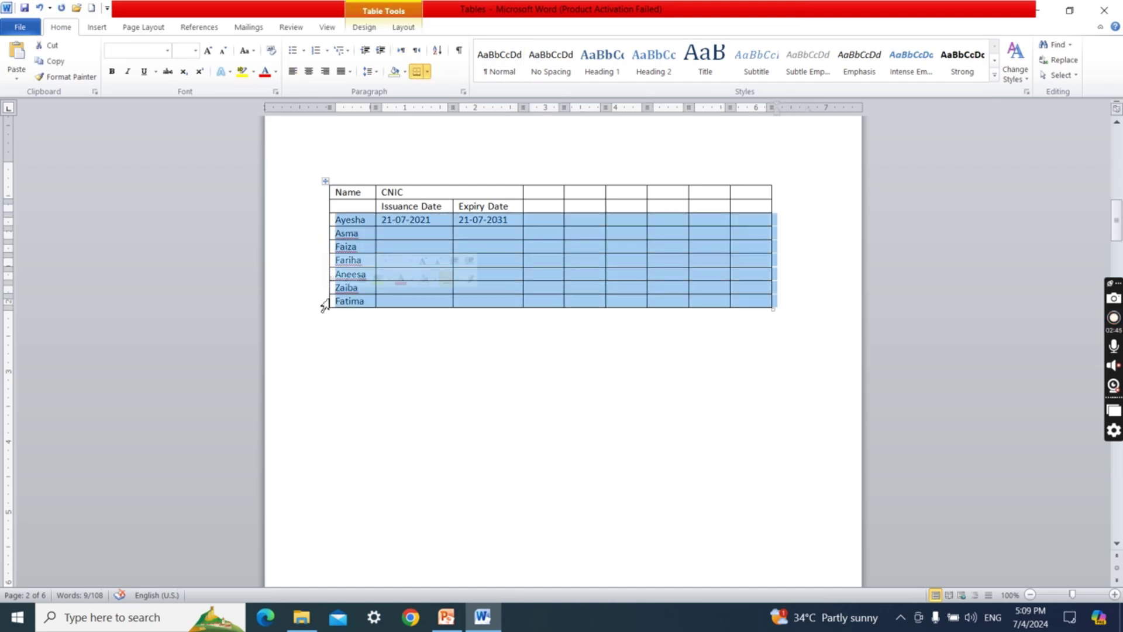
{"action": "left_click", "coordinate": [409, 30]}
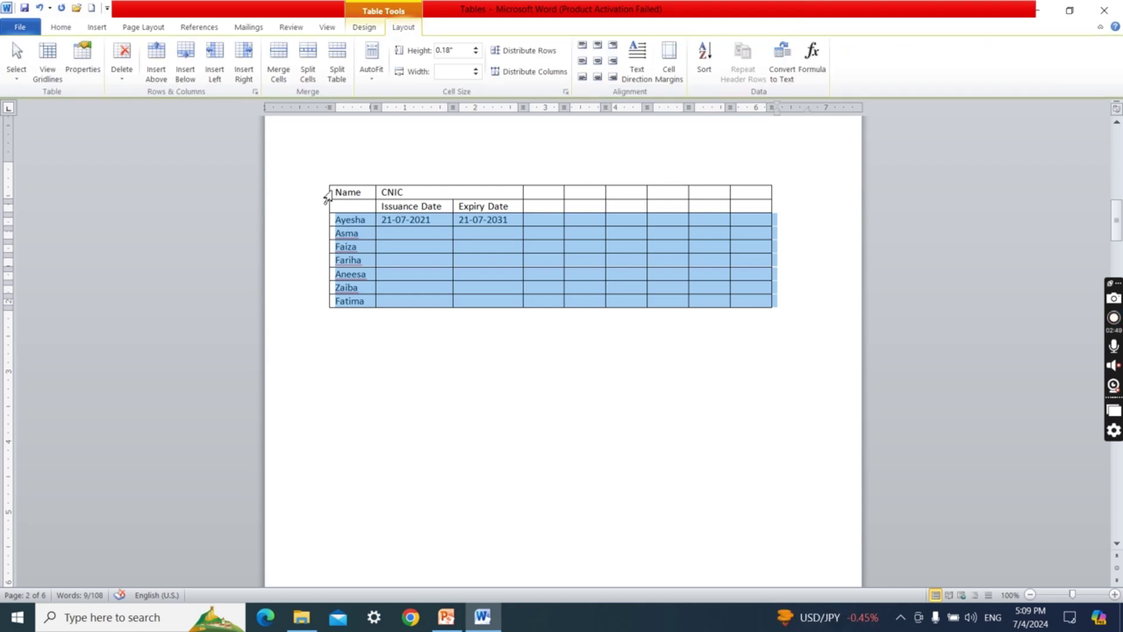
{"action": "left_click_drag", "start_coordinate": [325, 196], "coordinate": [331, 304]}
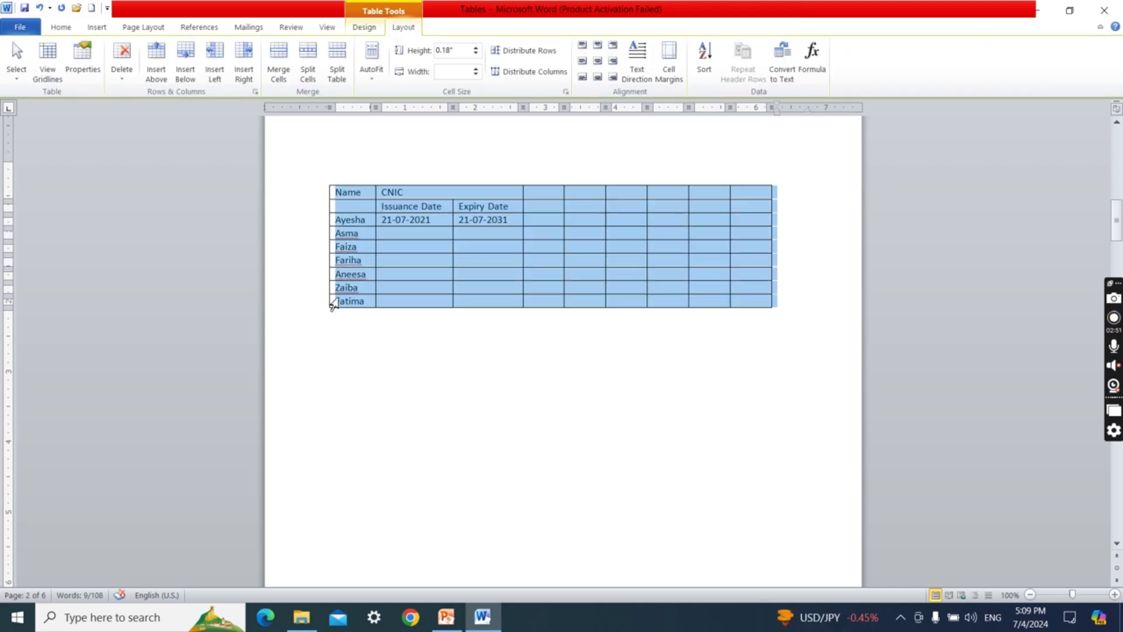
{"action": "left_click_drag", "start_coordinate": [324, 220], "coordinate": [328, 302]}
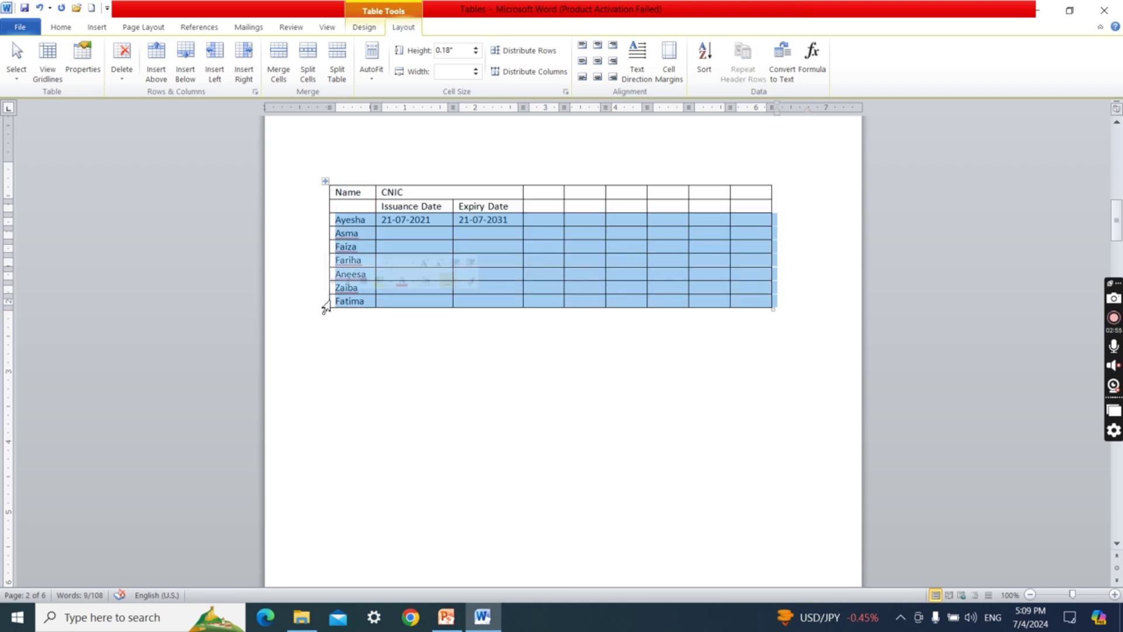
{"action": "left_click", "coordinate": [478, 48]}
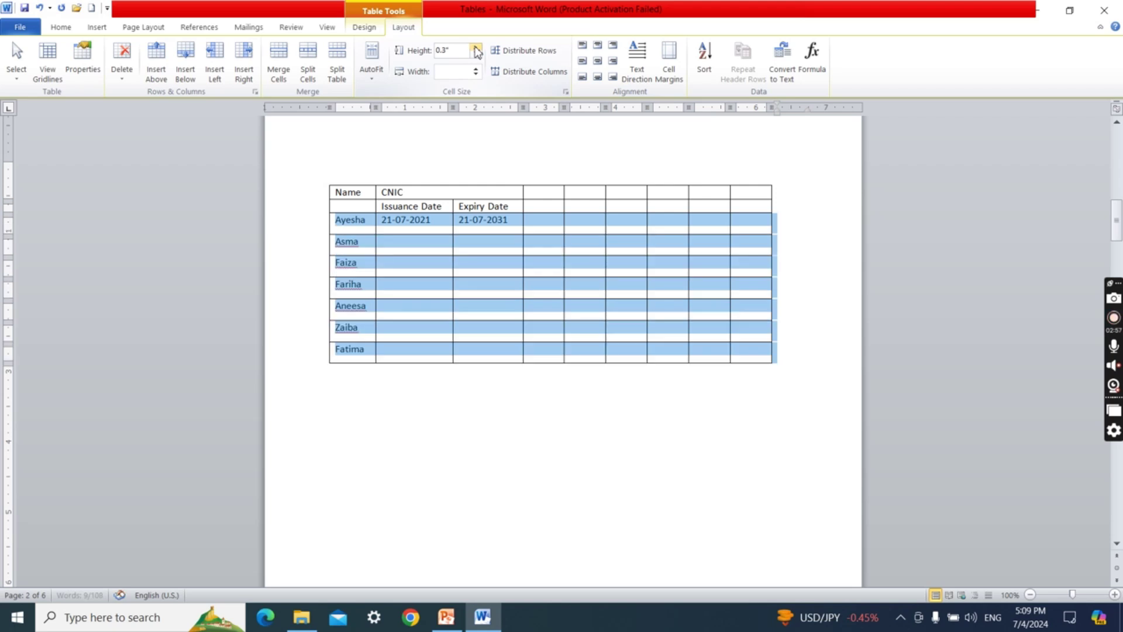
{"action": "left_click", "coordinate": [460, 422]}
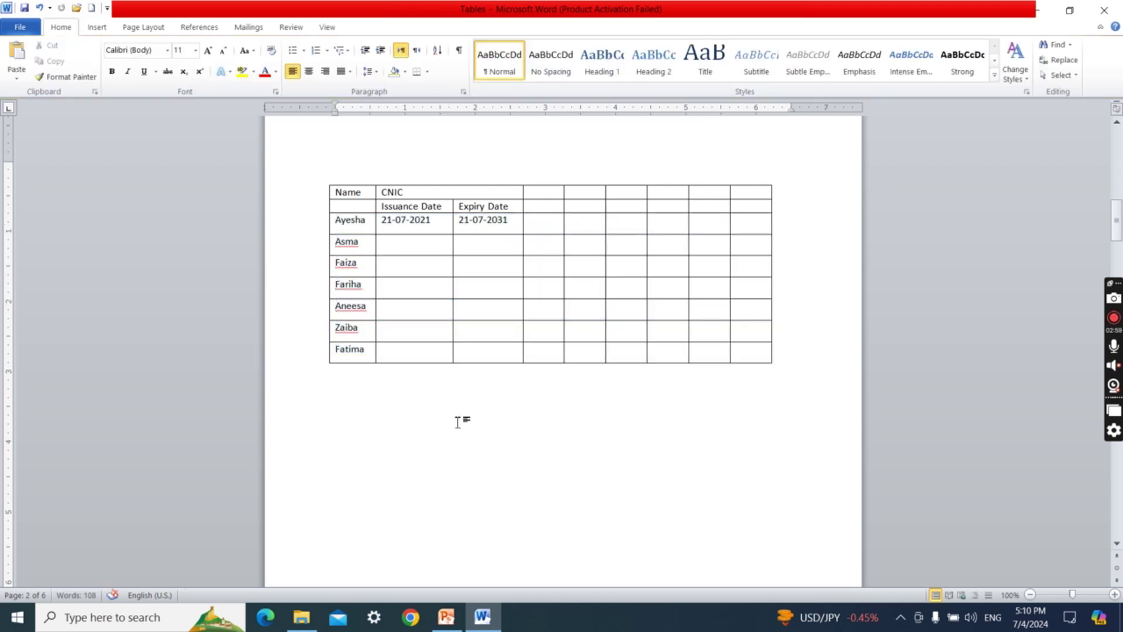